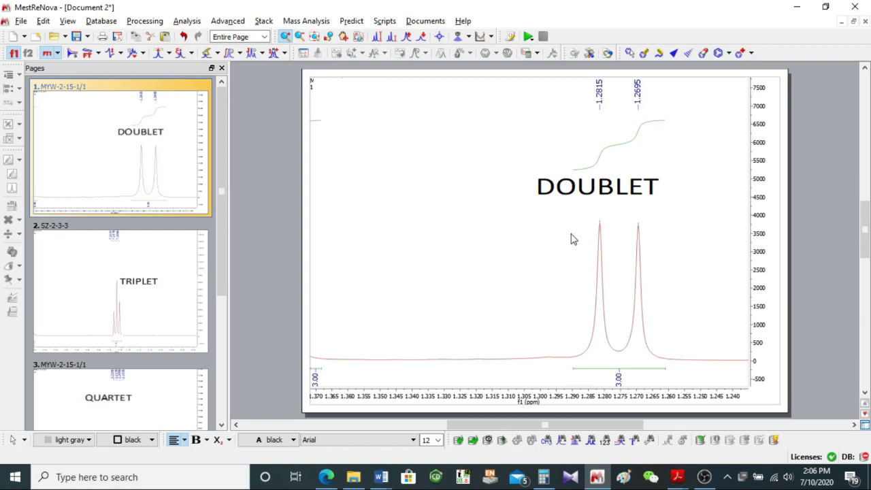
- Switch to Calculator and subtract the doublet's second peak shift, 1.2695, from its first, 1.2815
click(544, 480)
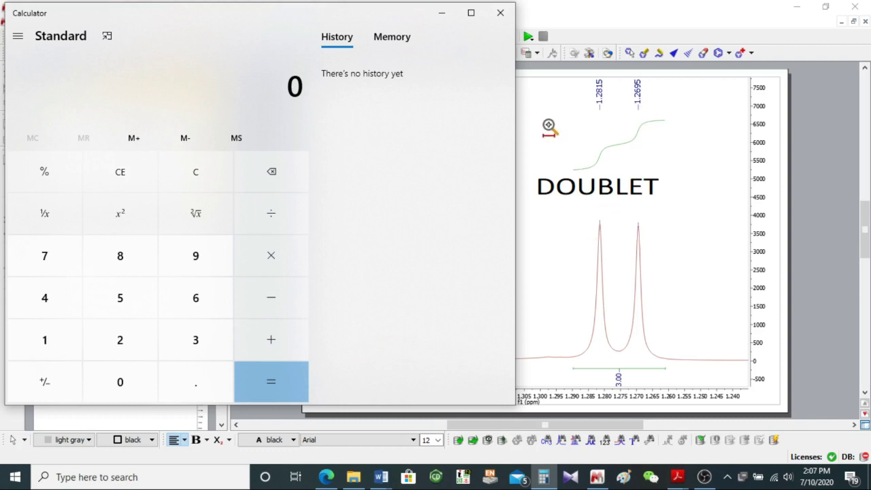
key(1)
text(.28)
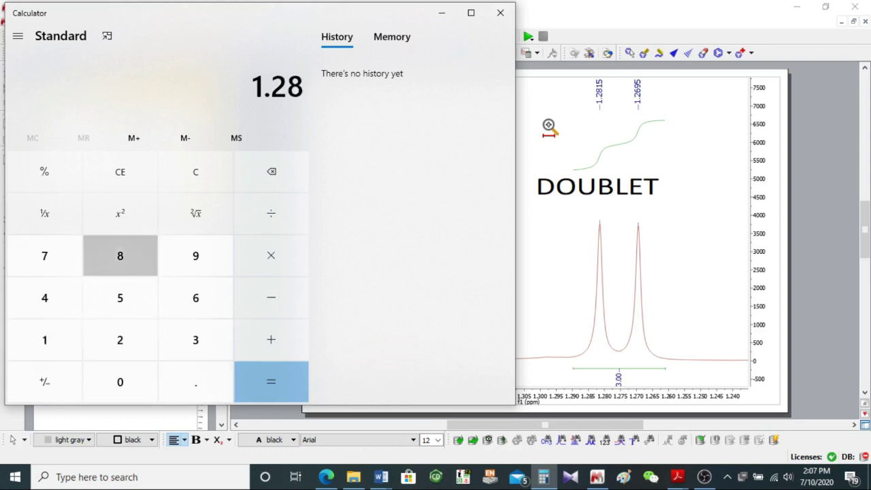
text(15)
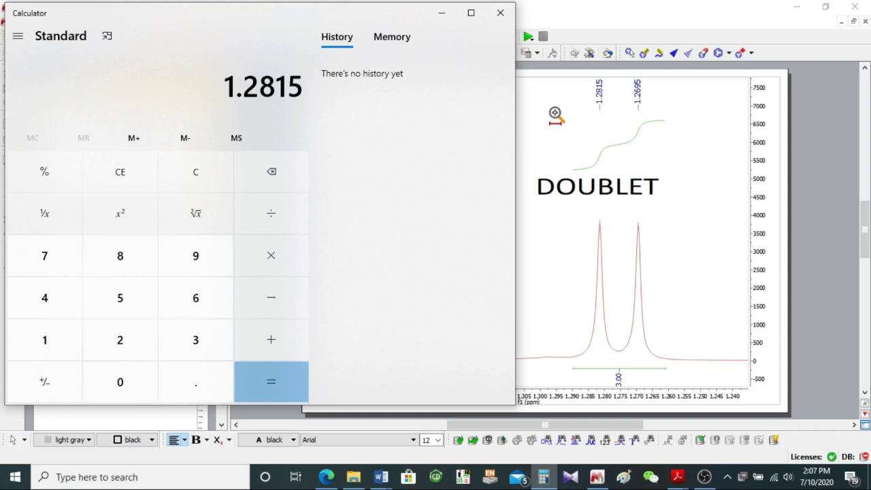
key(minus)
text(1.2)
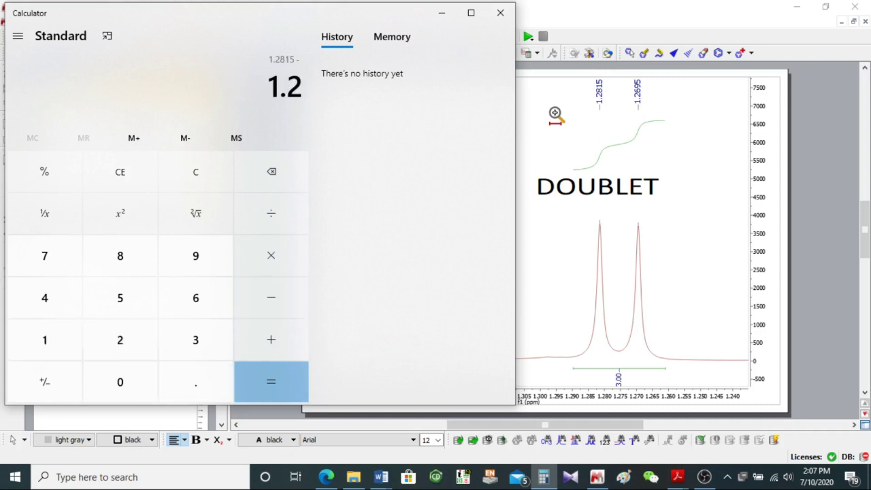
text(695)
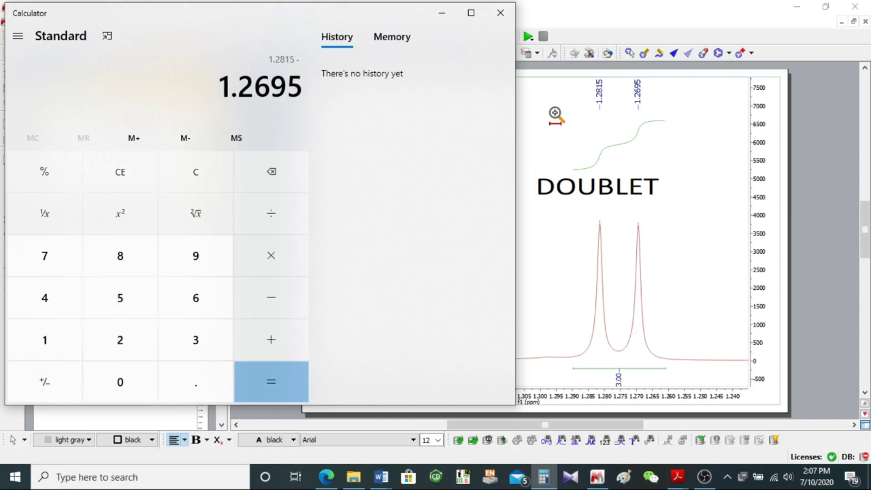
key(Return)
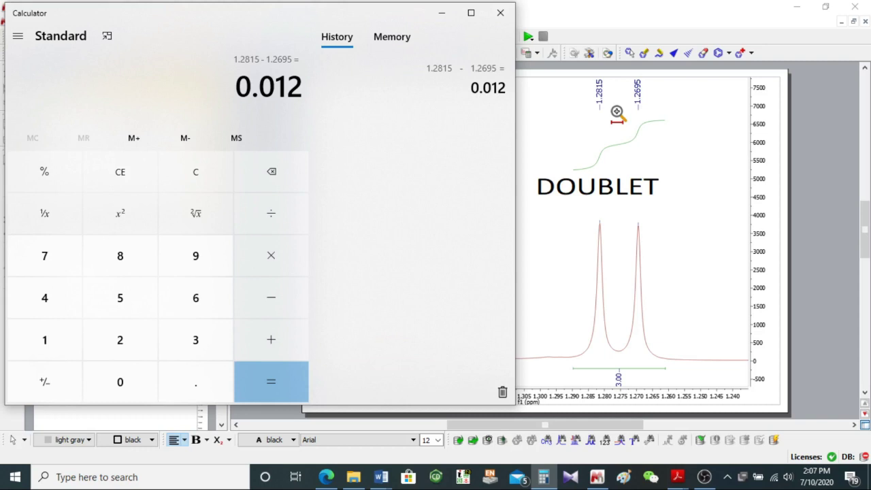
- Multiply the doublet's peak difference by 400 to convert it to a coupling constant in Hz
key(asterisk)
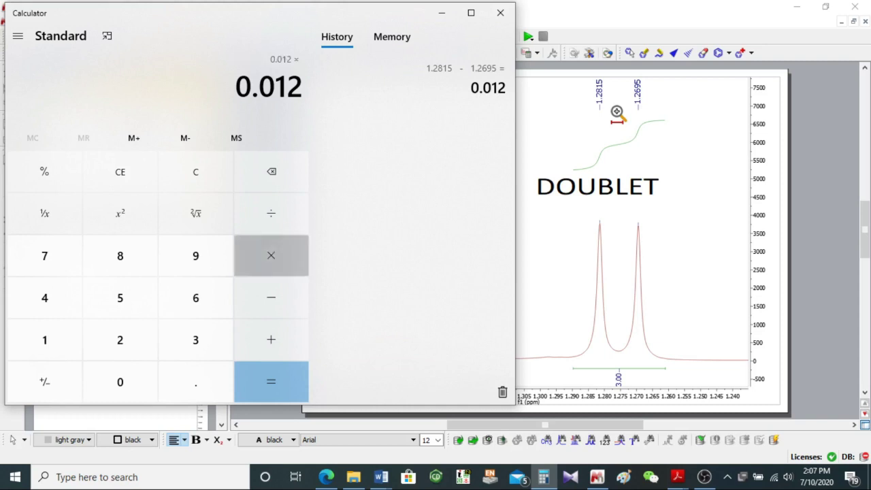
key(4)
key(0)
key(0)
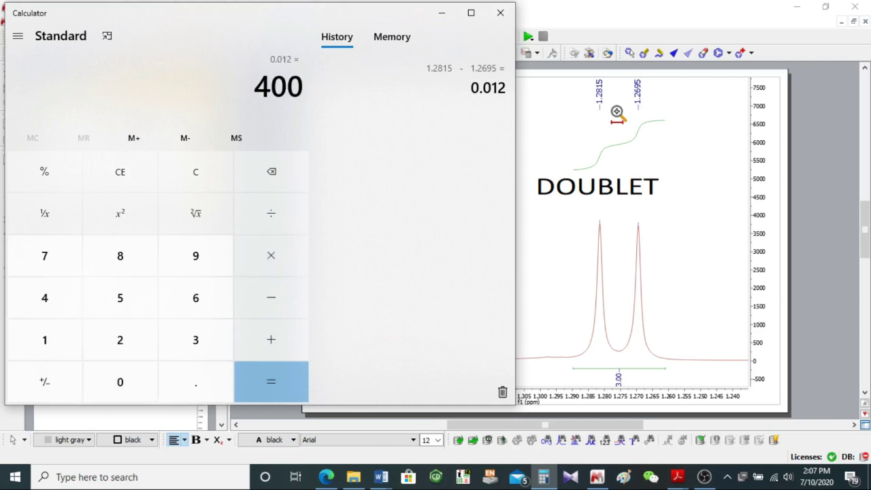
key(Return)
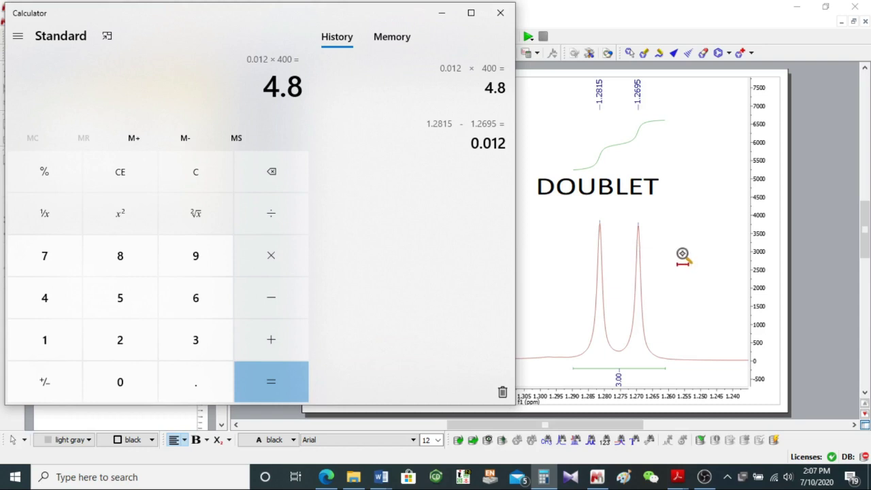
- Switch back to MestReNova and display the triplet spectrum on page 2, SZ-2-3-3
click(633, 19)
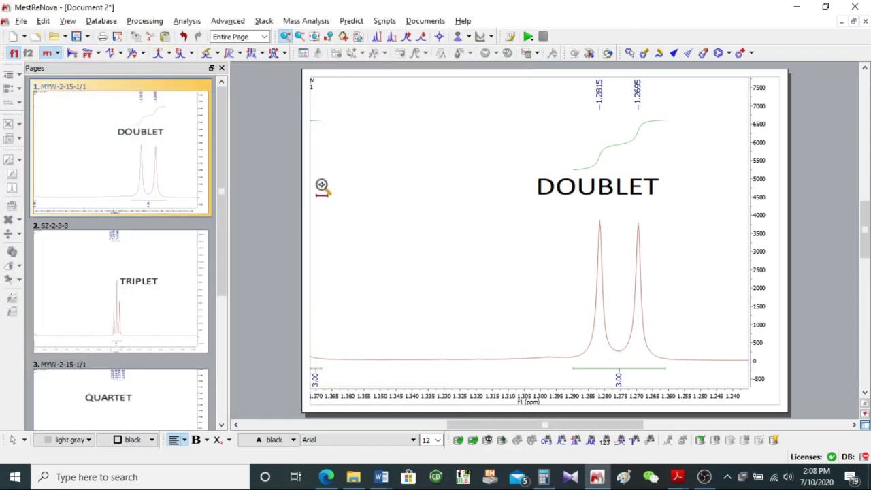
click(138, 311)
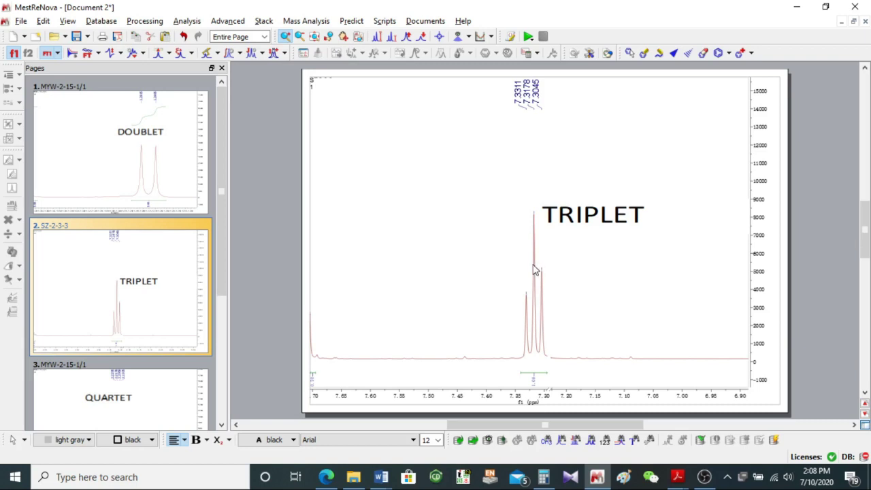
key(j)
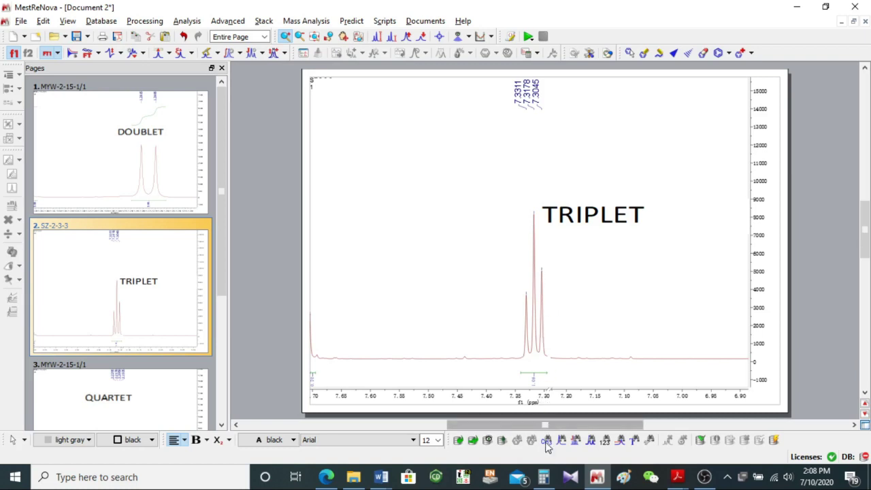
- Switch to Calculator, subtract the triplet's middle peak shift 7.3178 from 7.3311, and multiply the difference by 400
click(550, 480)
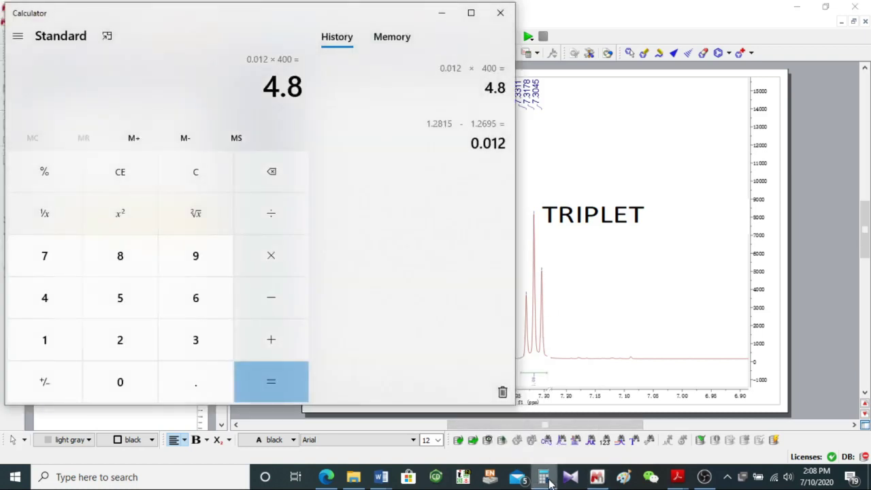
key(Escape)
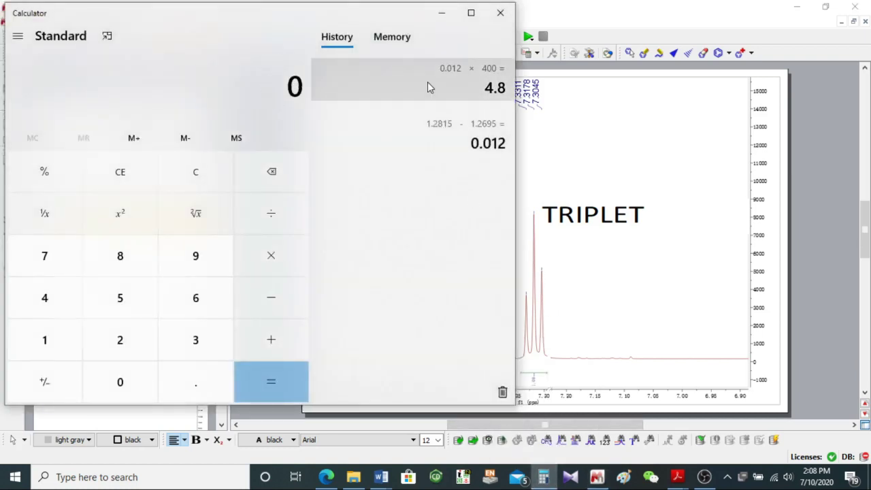
drag(398, 19, 387, 17)
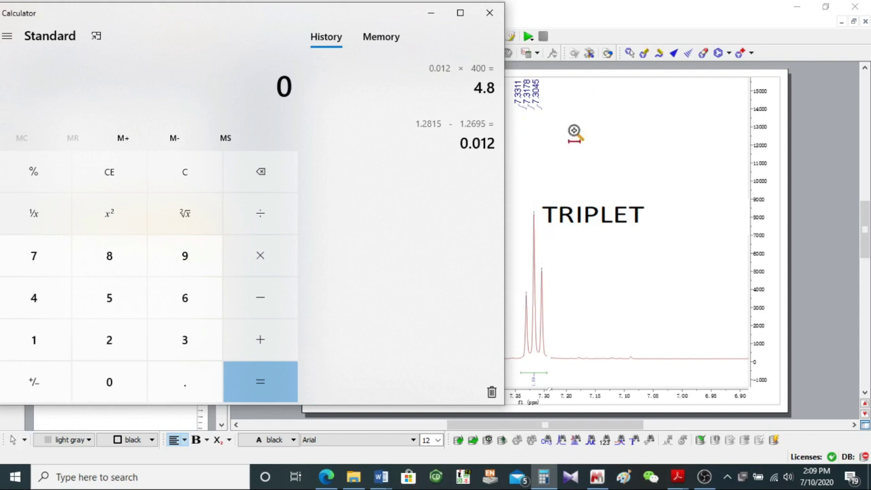
text(7.3311)
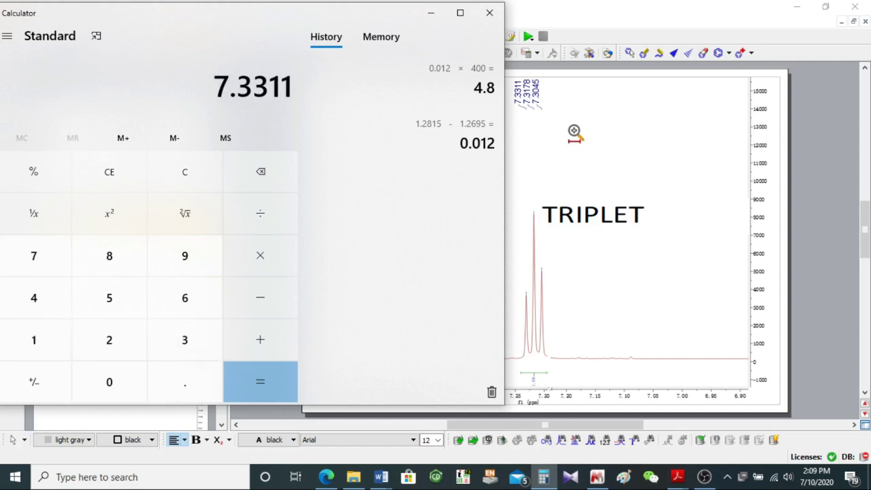
key(minus)
click(531, 55)
text(7)
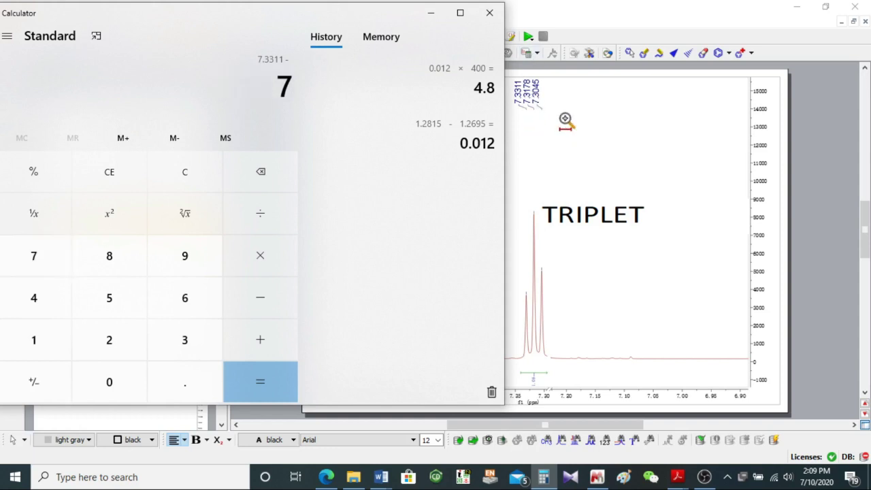
text(.3178)
key(Return)
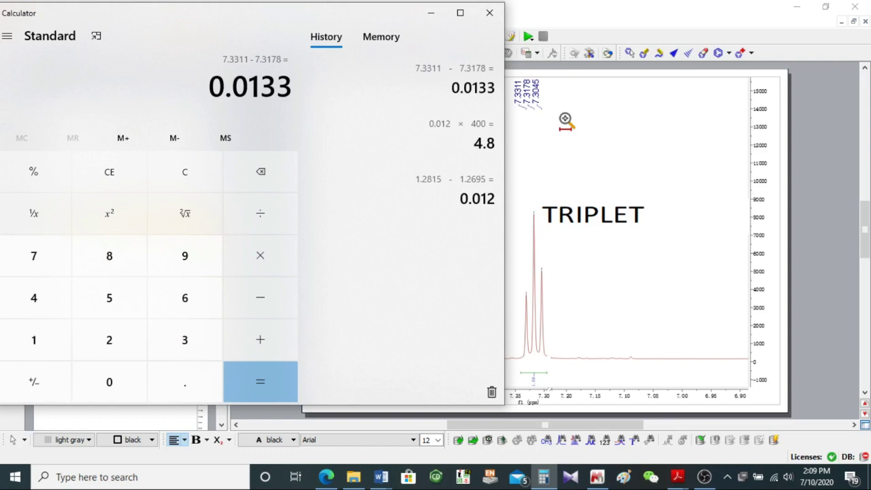
text(*400)
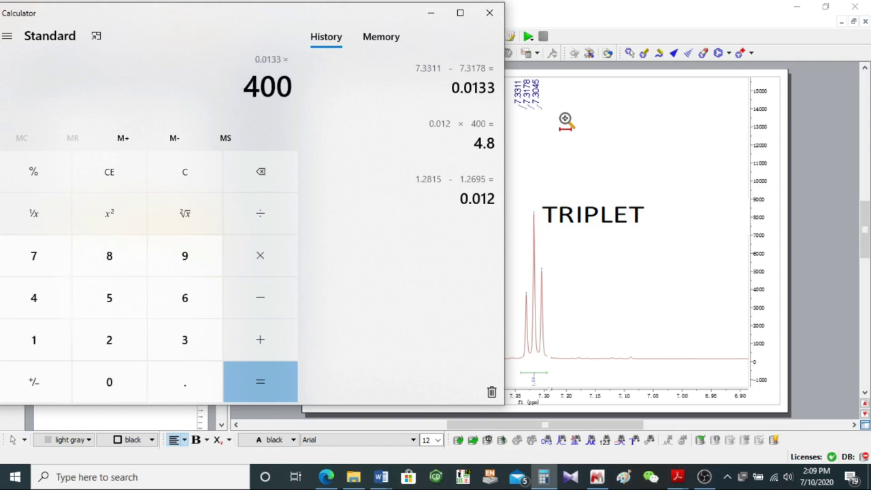
key(Return)
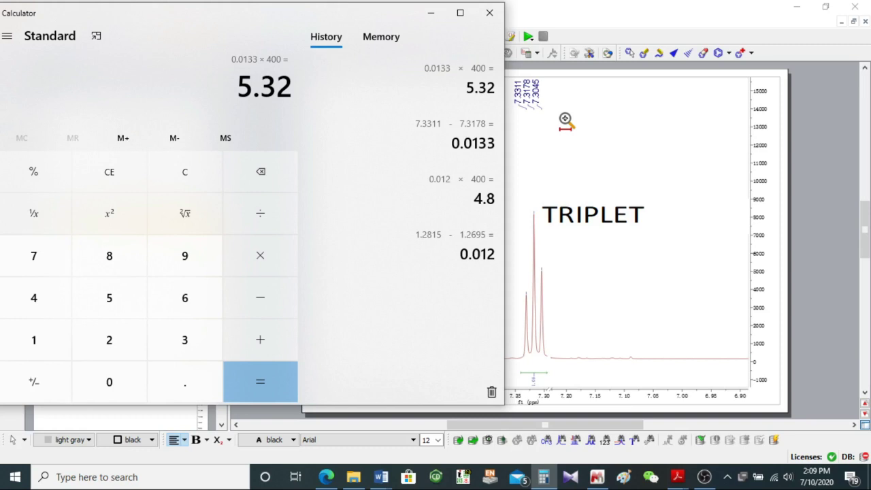
- Clear the calculation, subtract the triplet's last peak shift 7.3045 from 7.3178, and multiply the difference by 400
key(Escape)
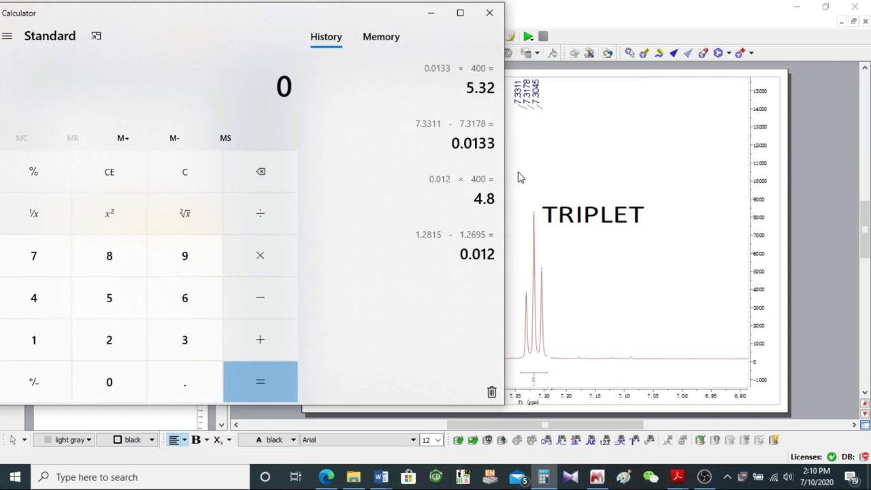
text(7.3178 )
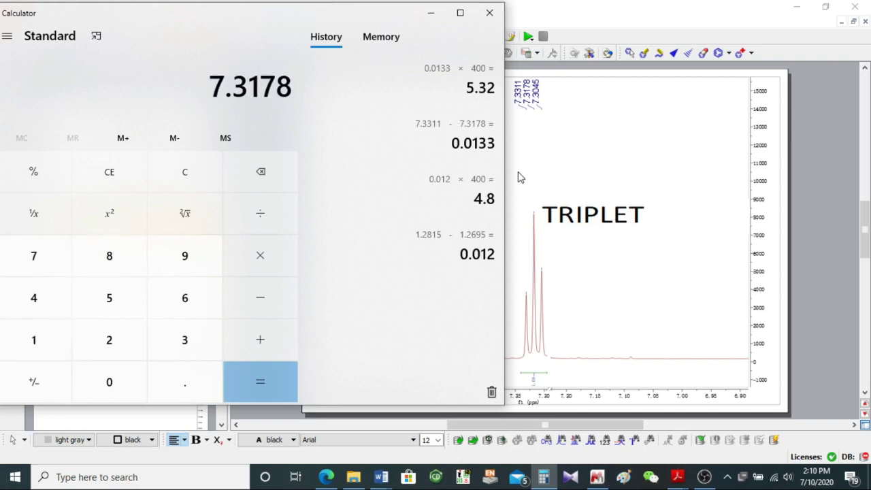
text(- 7.)
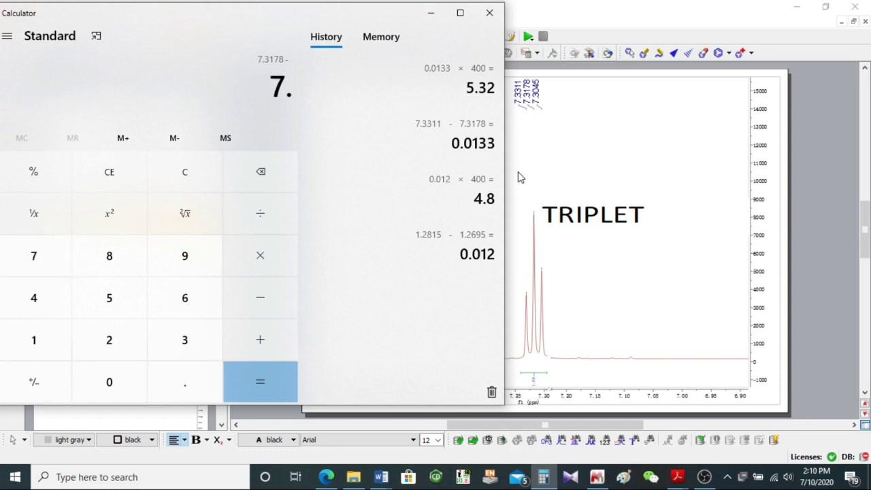
text(3045)
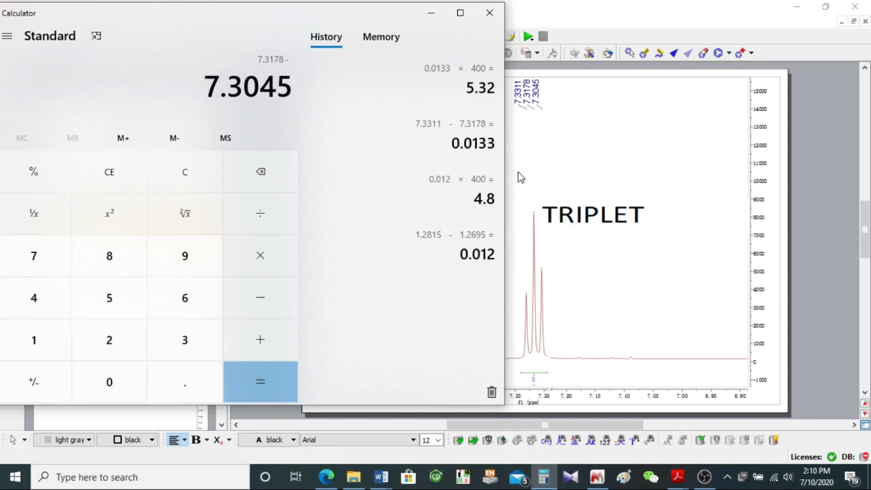
key(Return)
text(*400)
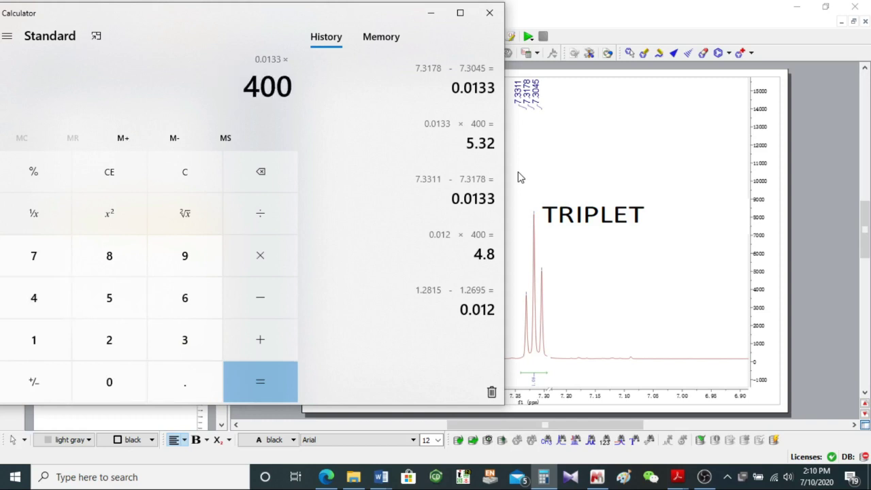
key(Return)
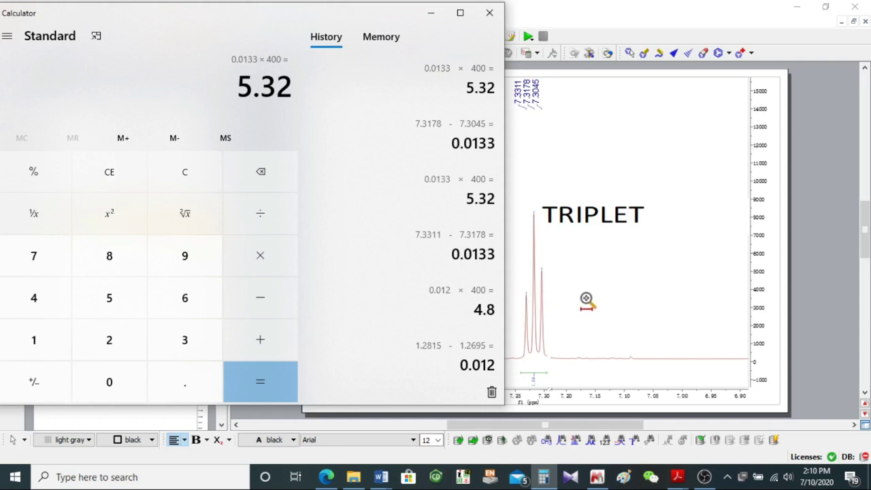
- Display the quartet spectrum on page 3 in MestReNova, and subtract its second peak shift 2.2178 from 2.2295 in Calculator
click(600, 11)
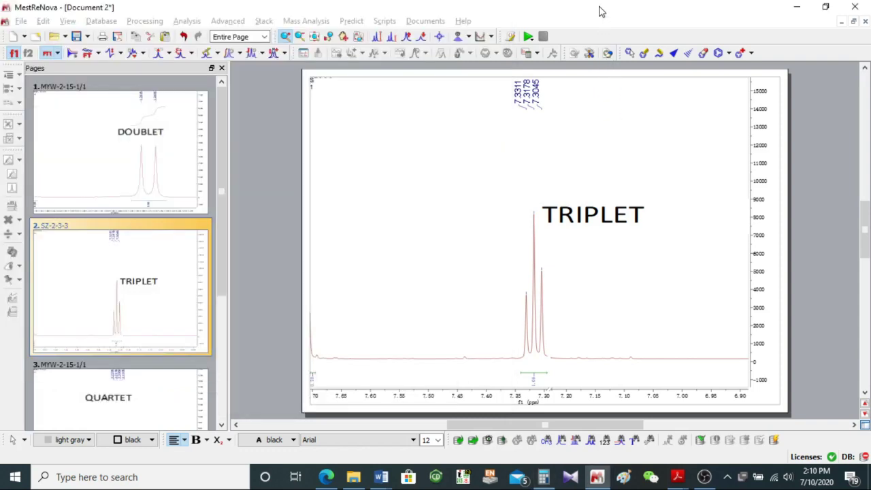
click(170, 383)
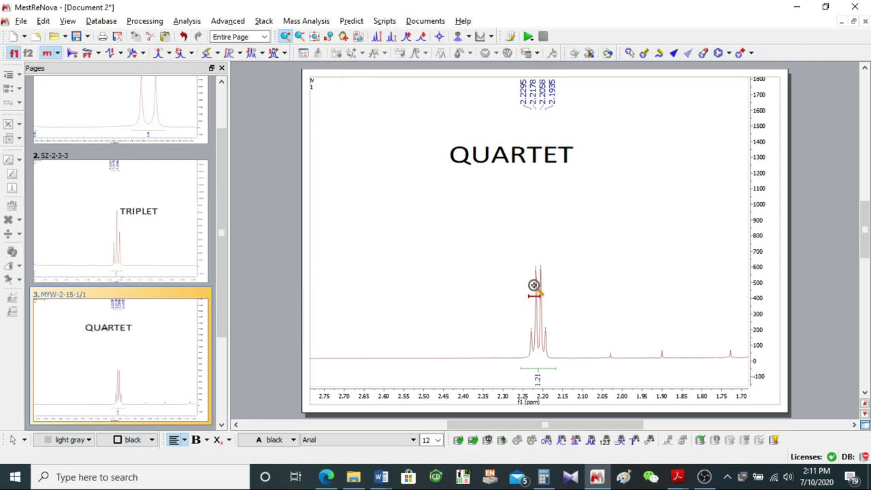
click(543, 478)
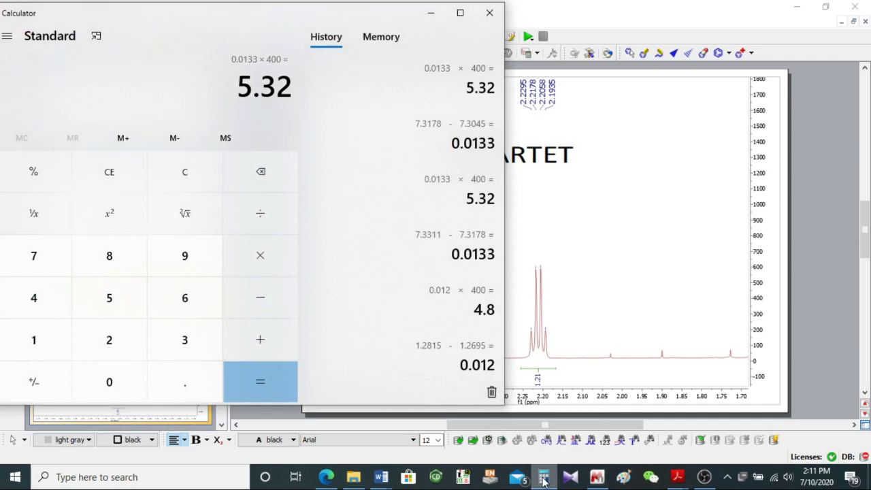
key(Escape)
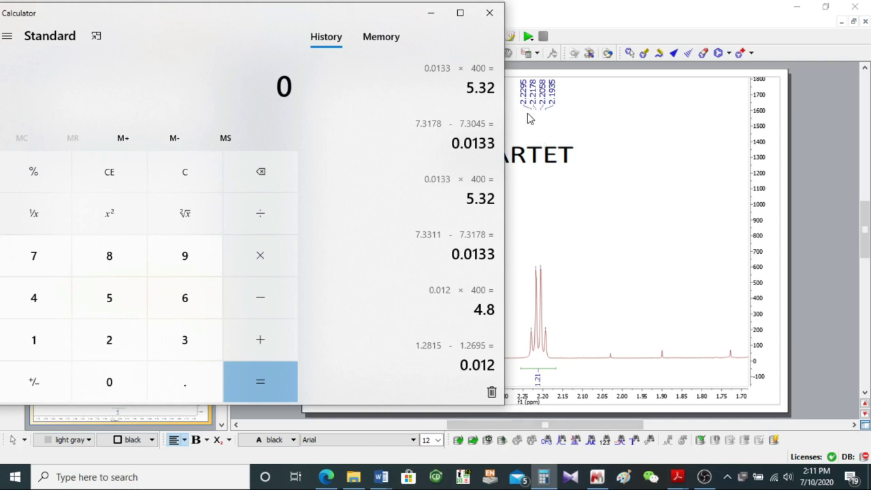
text(2.2)
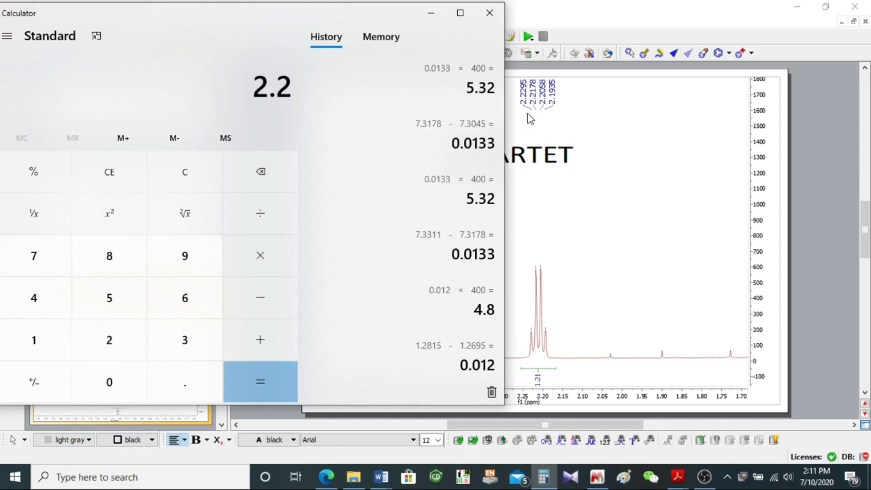
text(295)
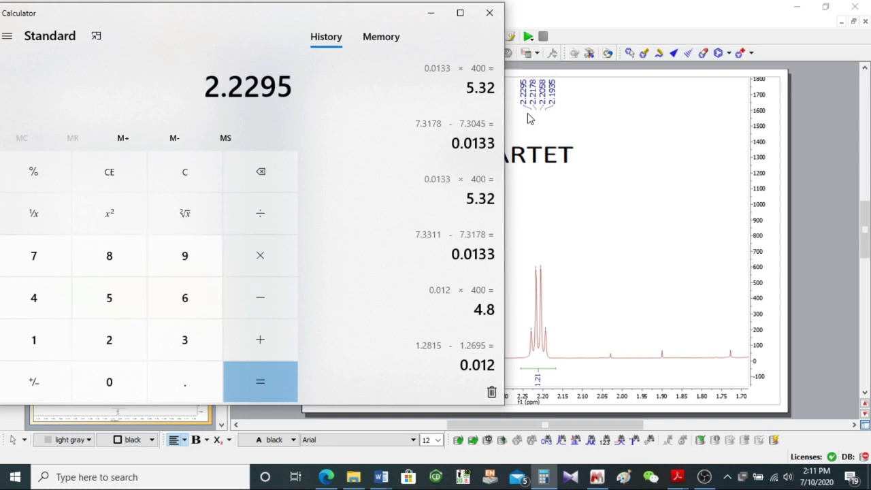
key(minus)
text(2.)
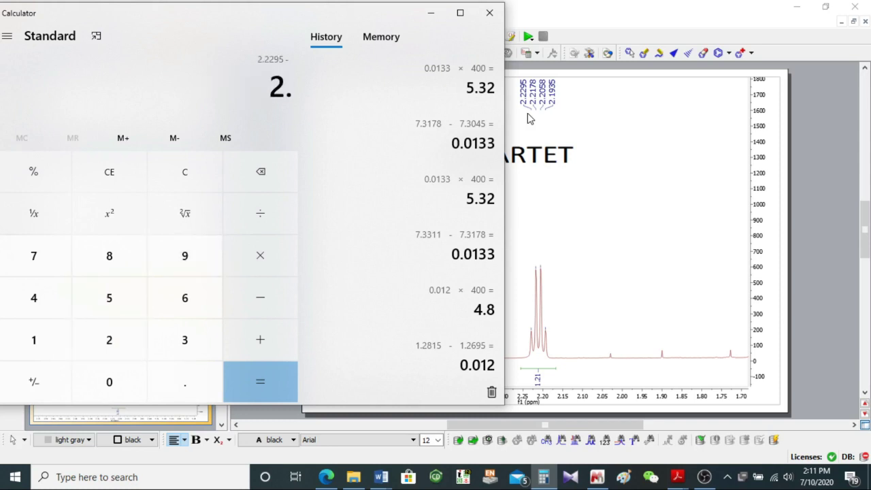
text(2178)
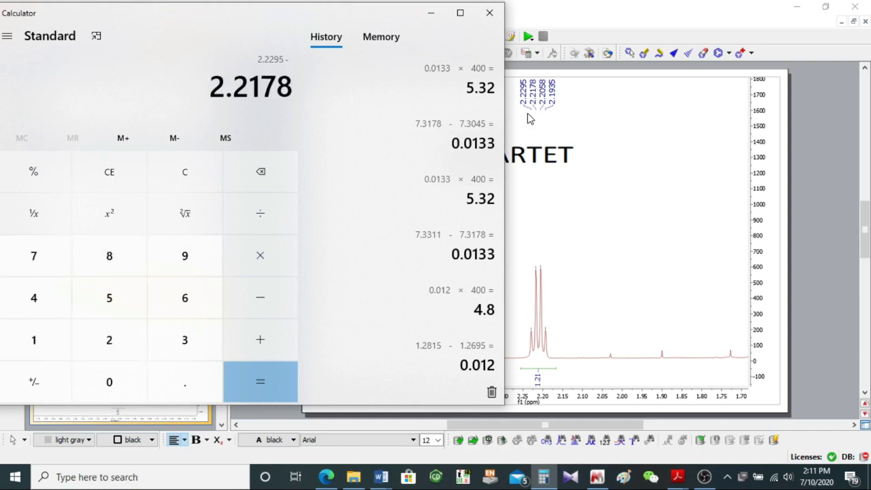
key(Return)
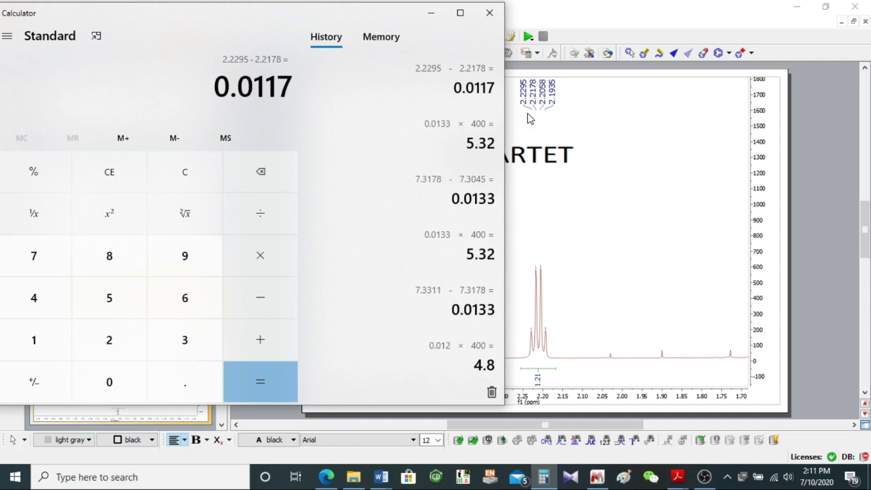
- Multiply the difference between the quartet's first and second peak shifts by 400
text(*400)
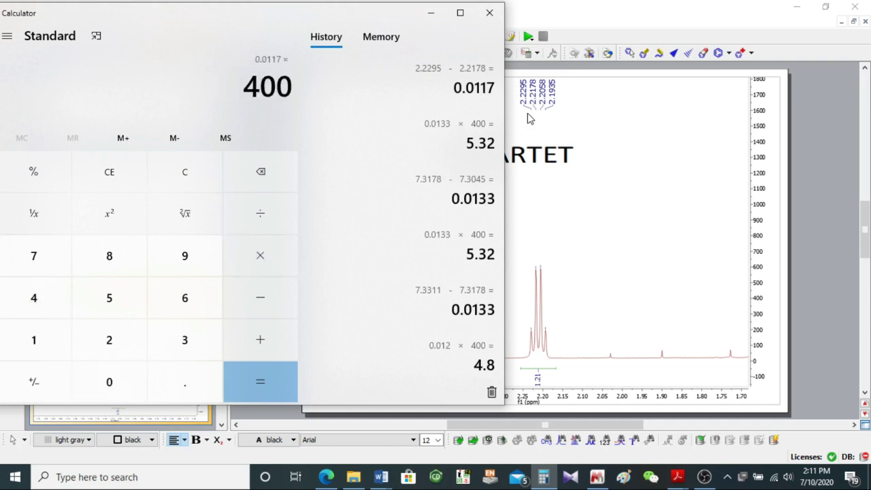
key(Return)
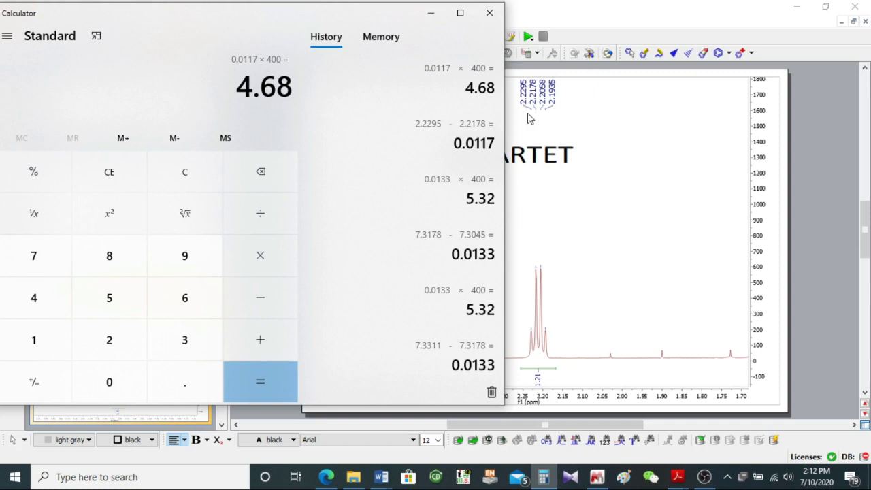
- Clear the calculation, subtract the quartet's third peak shift 2.2058 from 2.2178, and multiply the difference by 400
text(0)
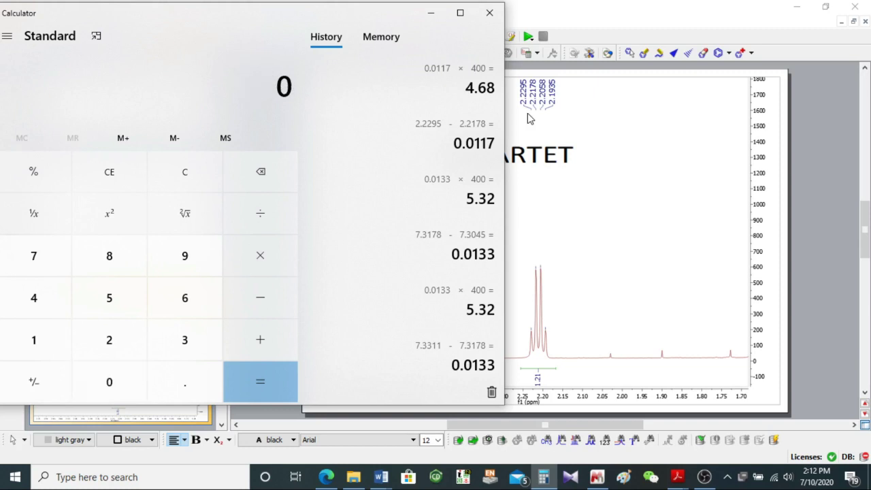
text(2.2)
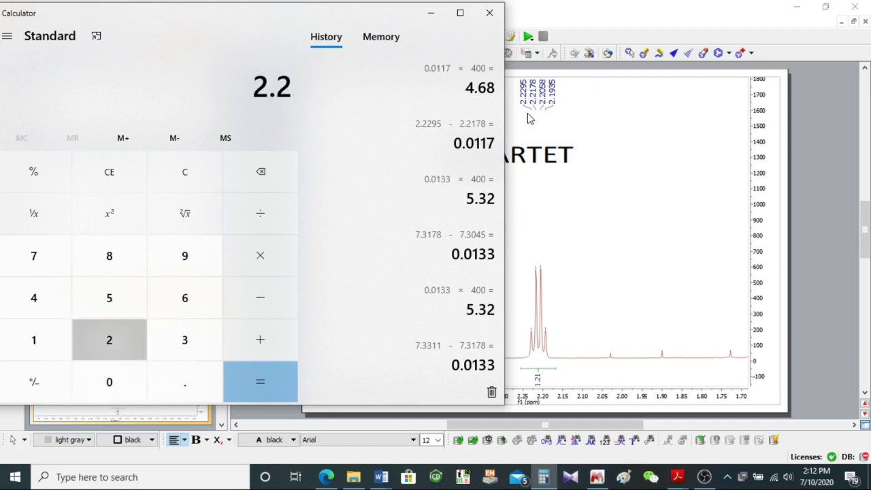
text(178)
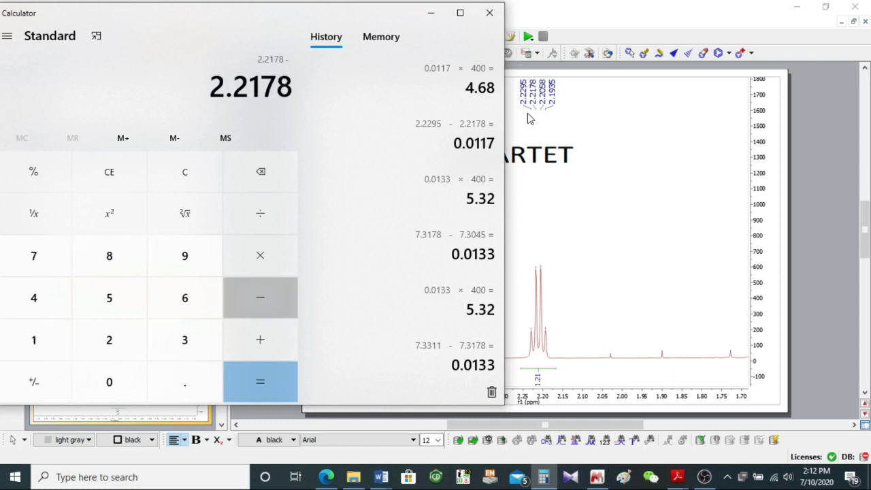
text(-2.)
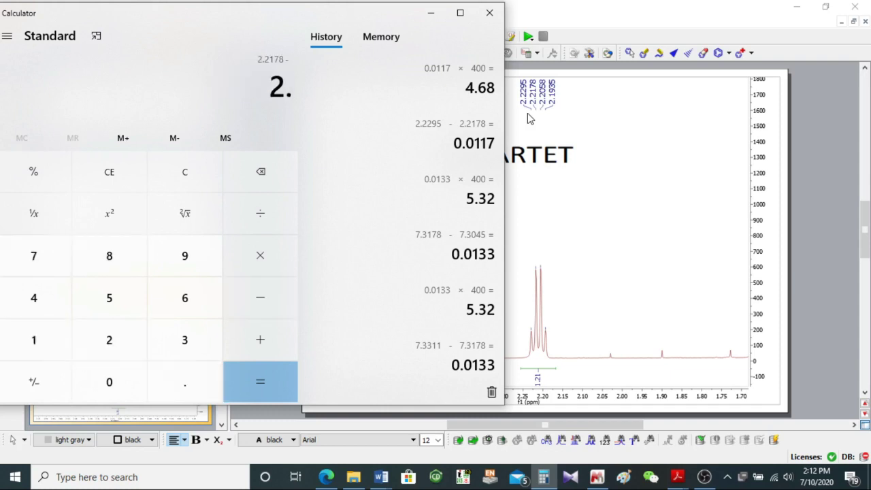
text(2058)
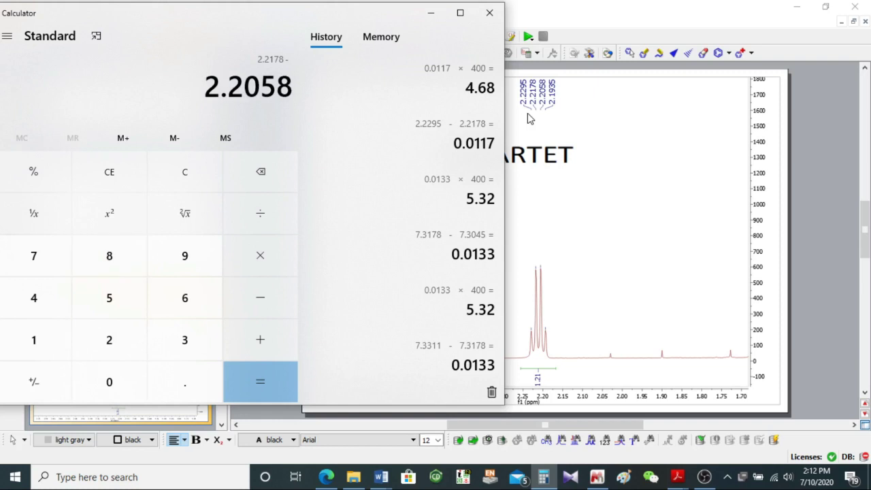
key(Return)
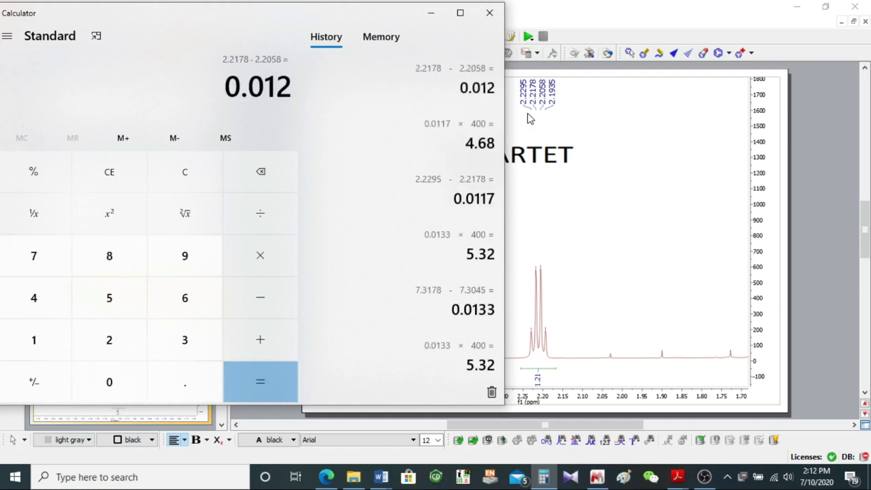
text(*400)
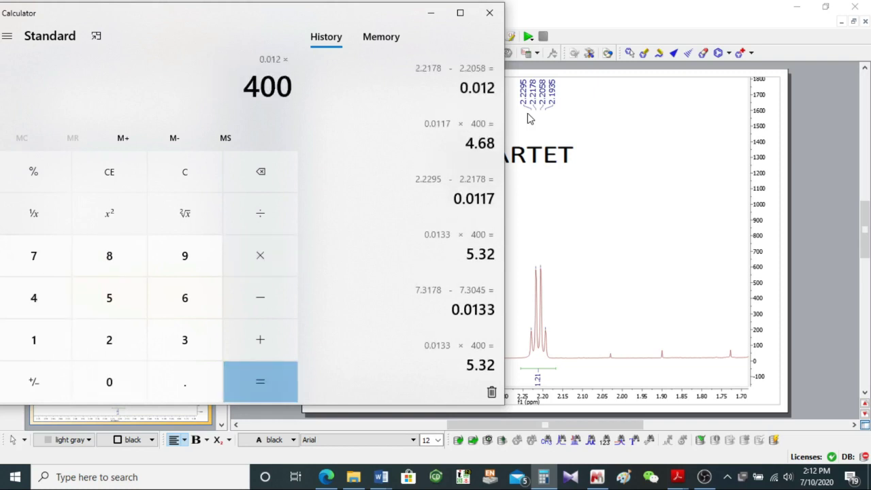
key(Return)
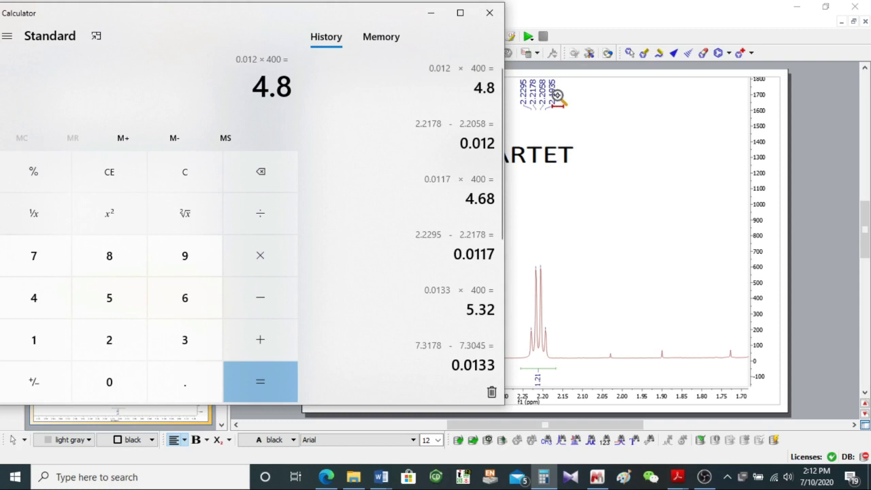
- Clear the calculation, subtract the quartet's last peak shift 2.1935 from 2.2058, and multiply the difference by 400
text(0)
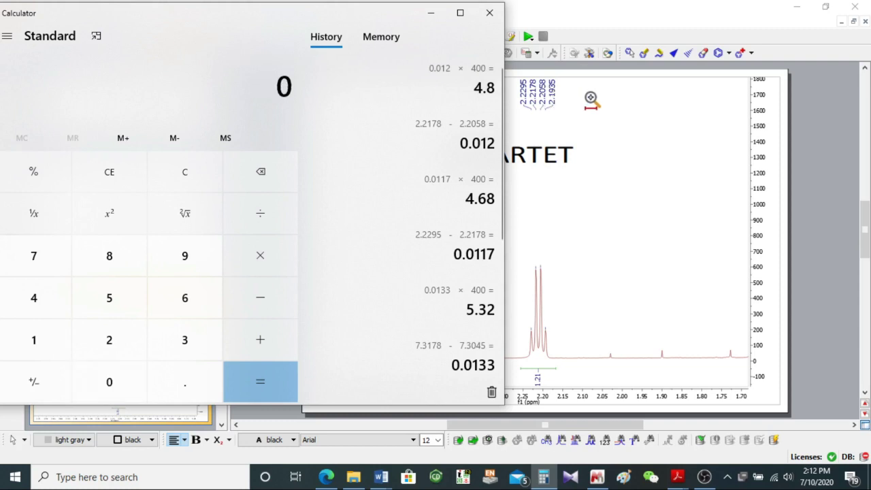
text(2.2)
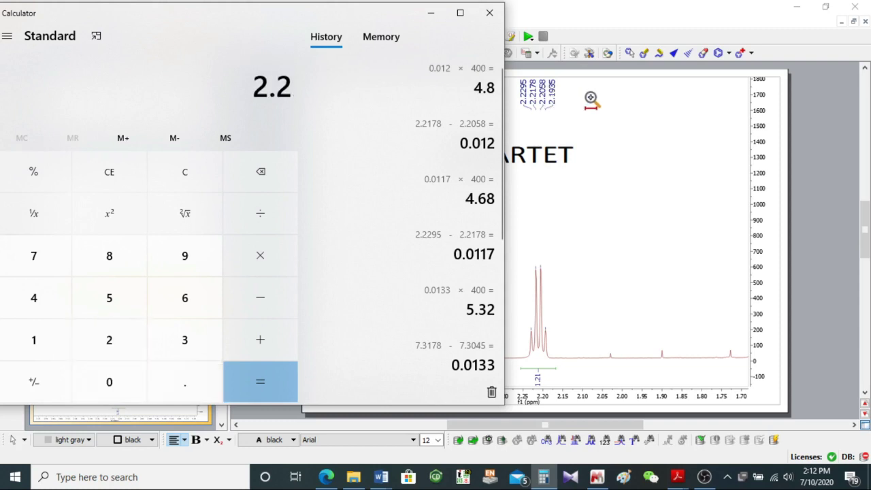
text(058)
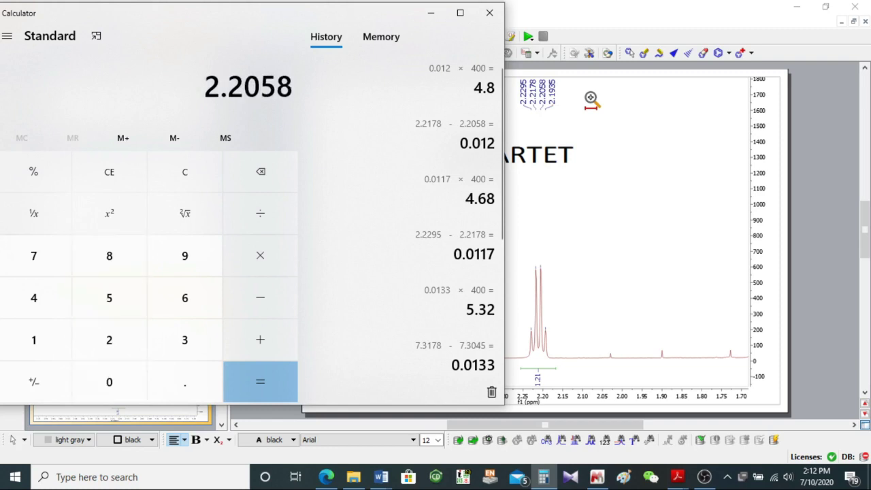
key(minus)
text(2.)
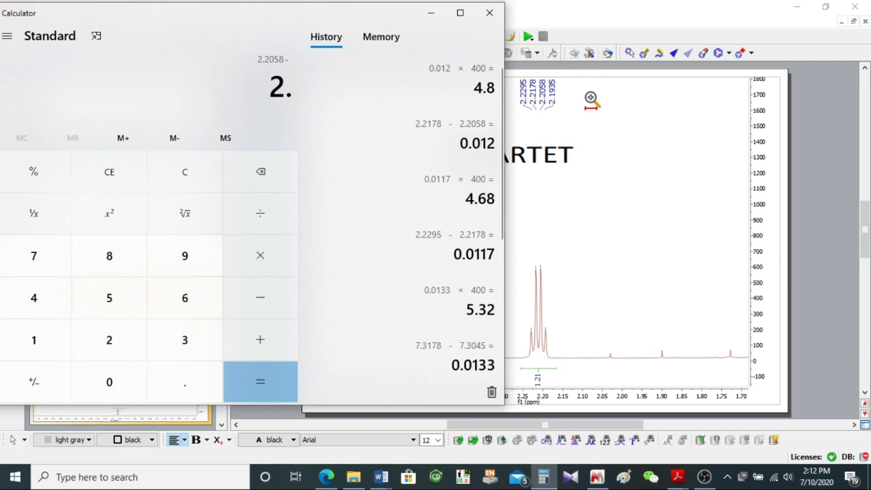
text(1935)
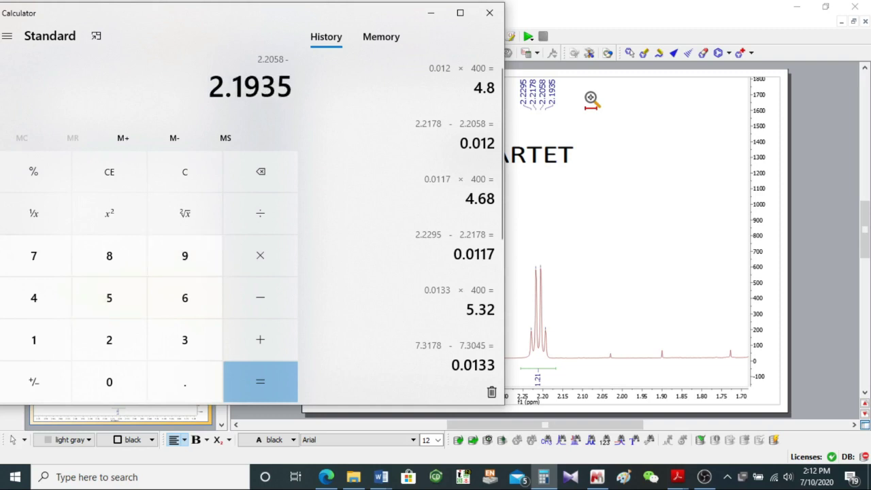
key(Return)
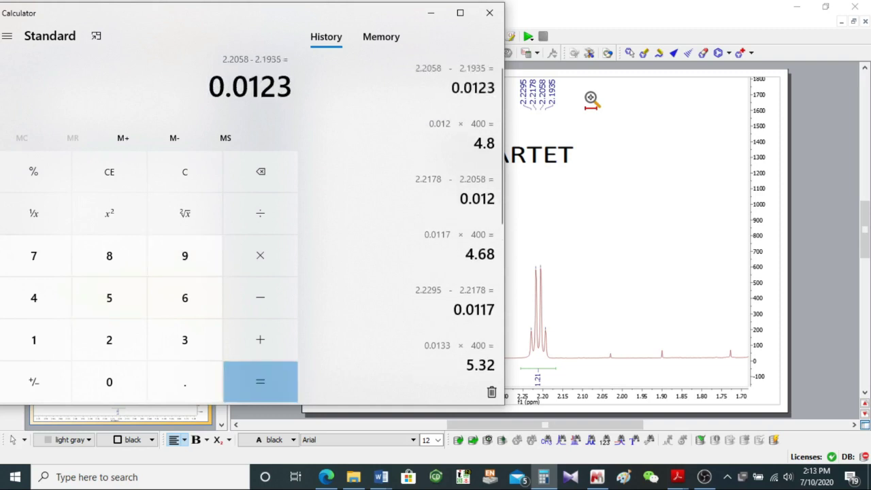
text(*400)
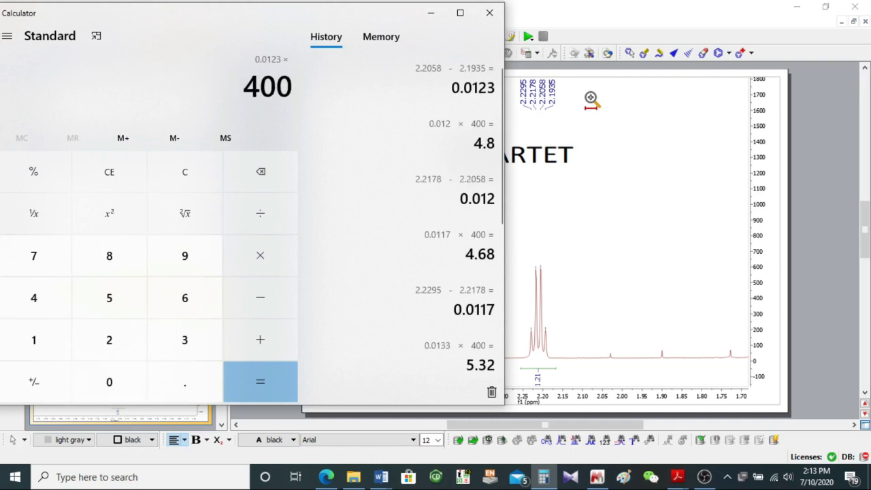
key(Return)
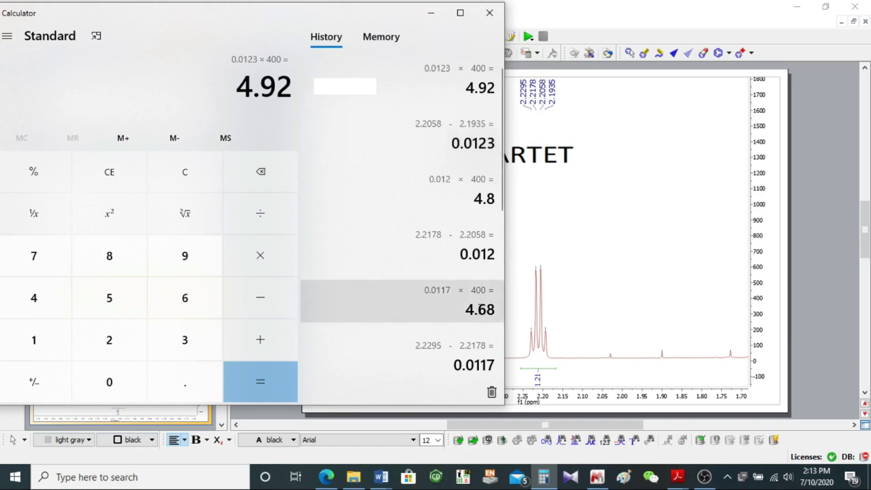
- Switch to MestReNova and display the double doublet spectrum on page 4, SZ-1-33-1/2, comparing it with the triplet on page 2
key(alt+Tab)
click(169, 357)
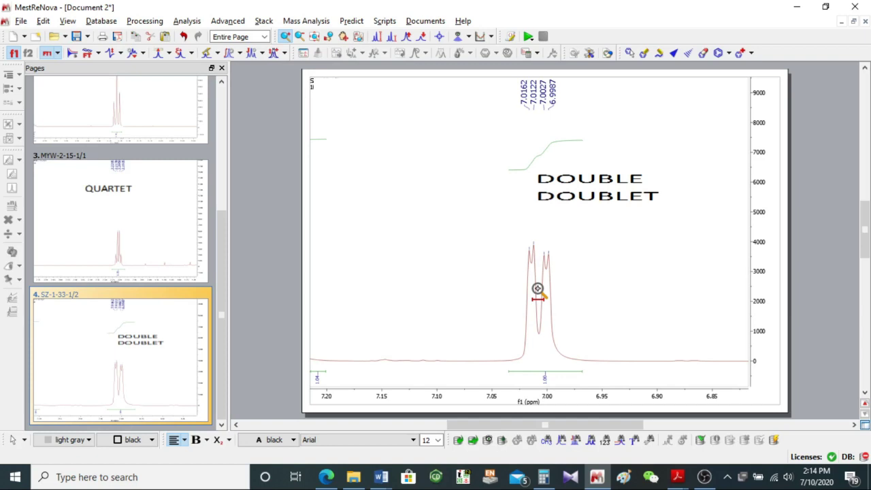
click(152, 116)
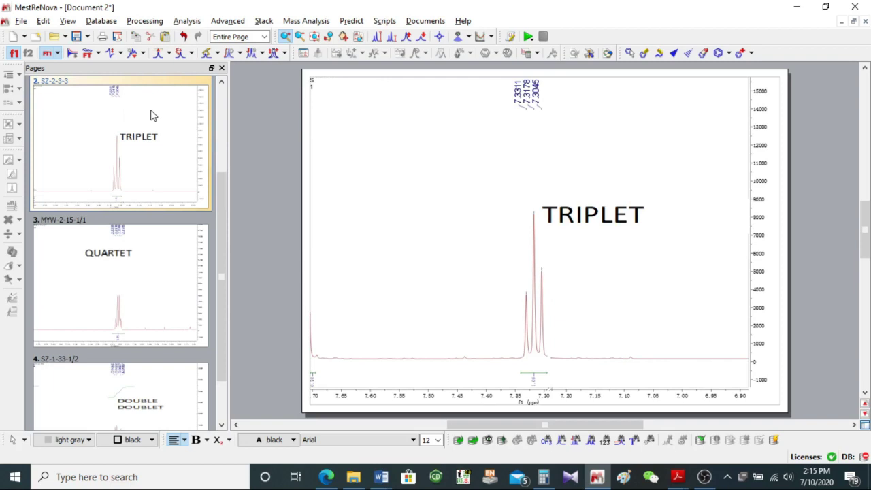
click(172, 394)
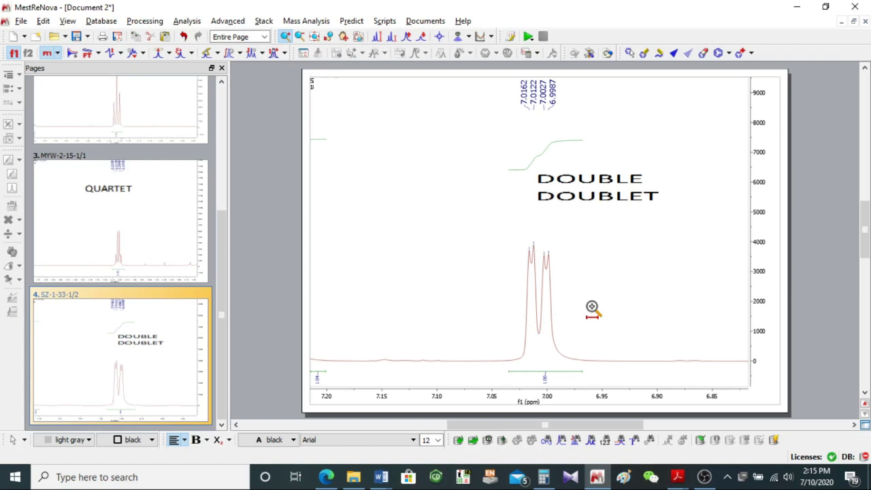
- Switch to Calculator, subtract the double doublet's second peak shift 7.0122 from 7.0162, and multiply the difference by 400
click(544, 479)
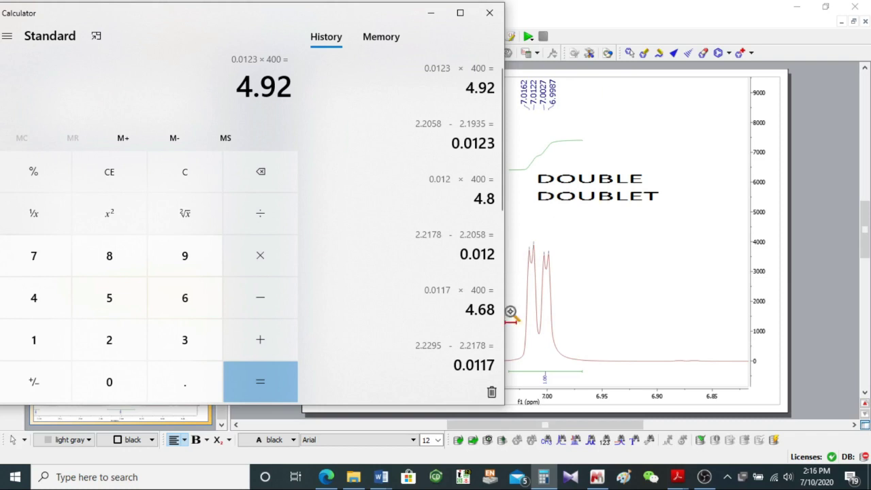
key(0)
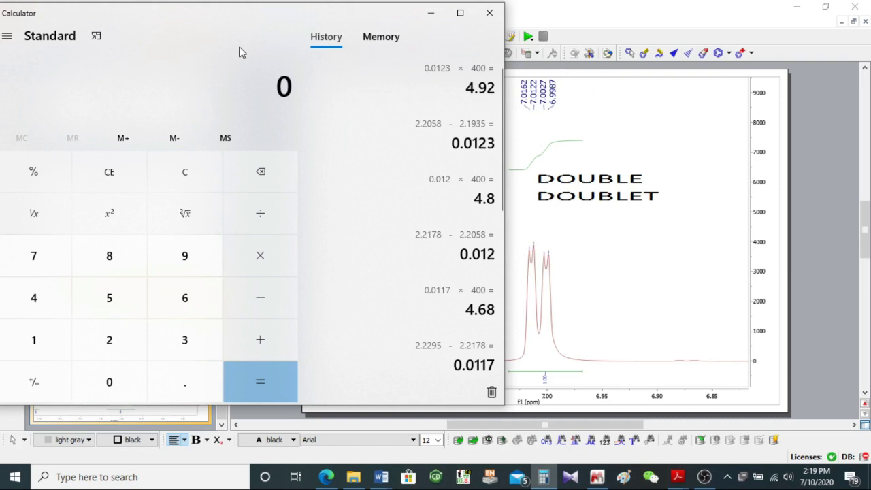
text(7.016)
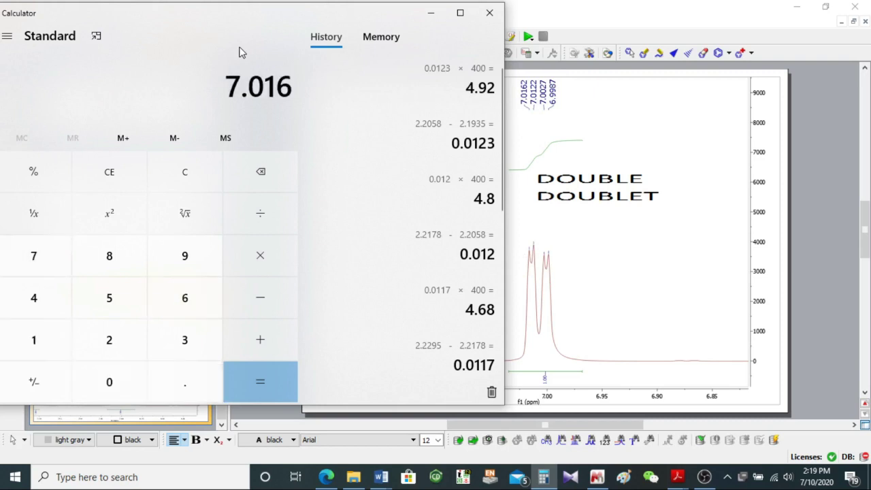
text(2 - 7)
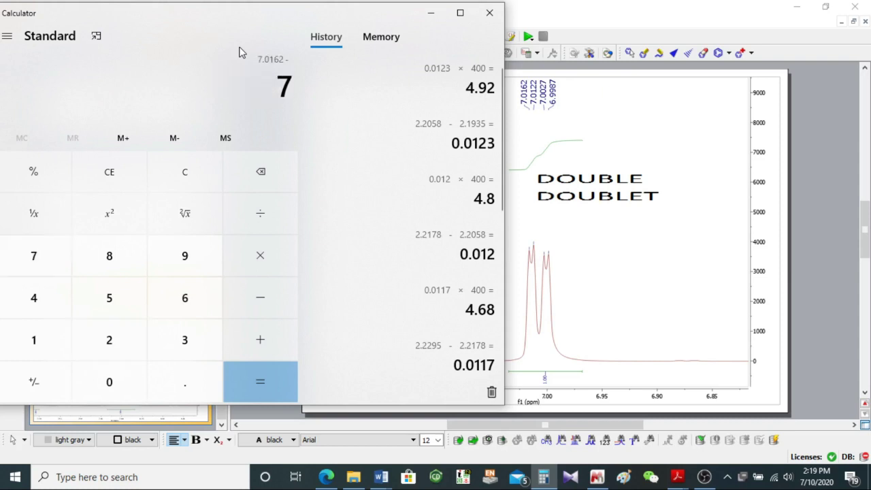
text(.01)
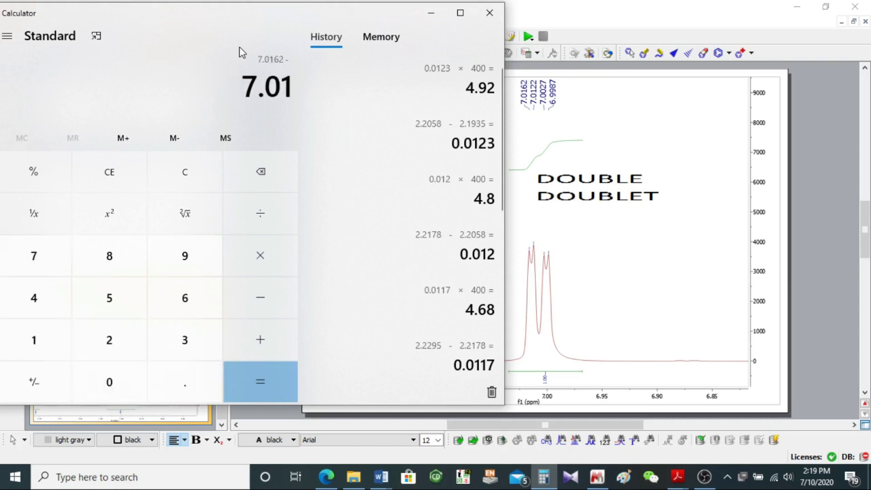
text(22)
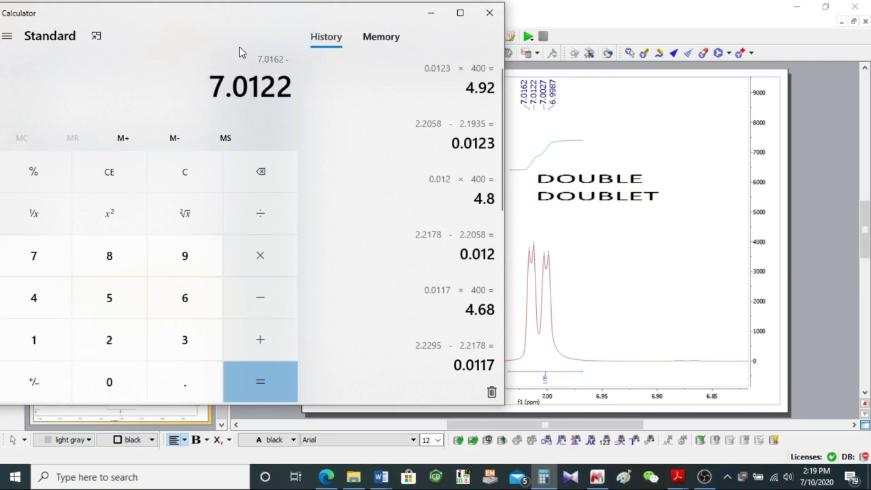
key(Return)
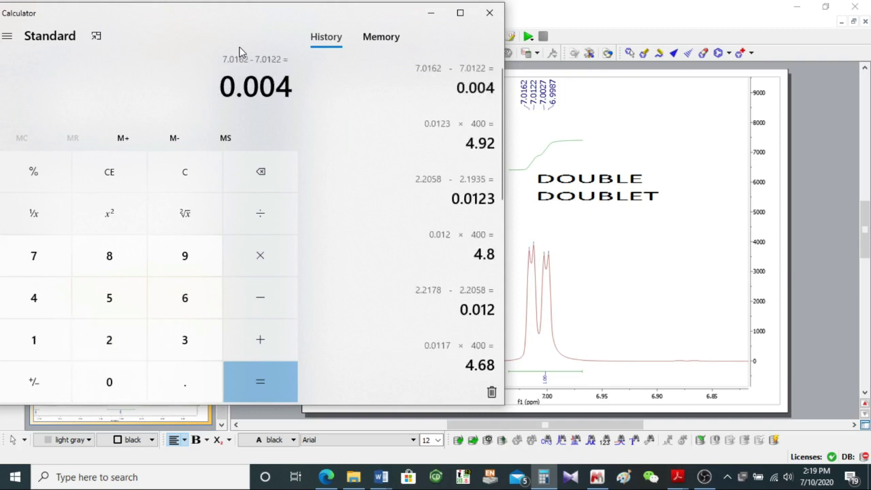
key(asterisk)
text(400)
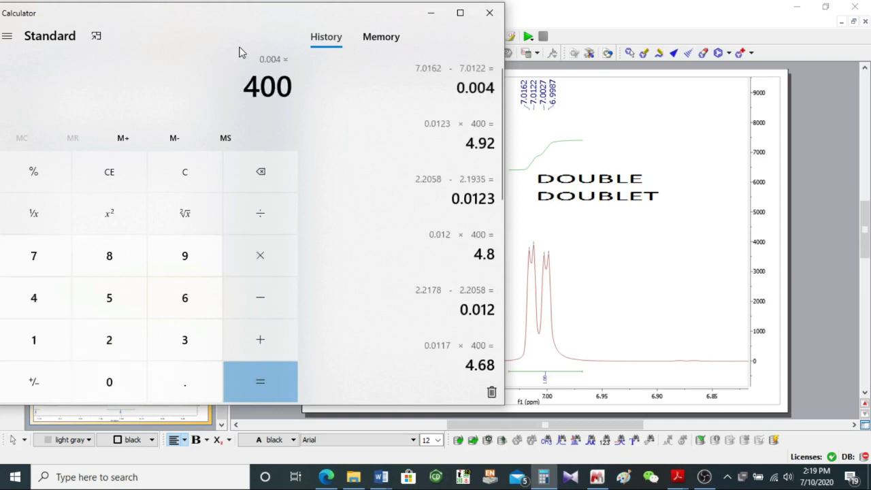
key(Return)
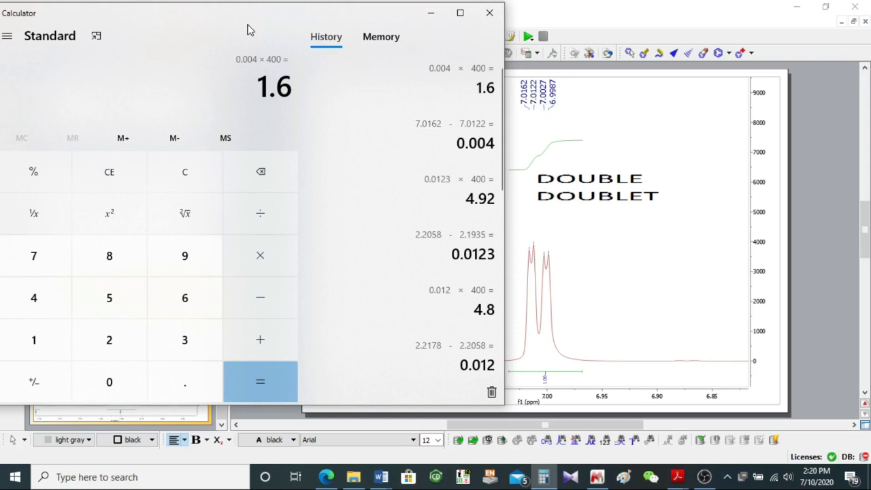
- Clear the calculation, subtract the double doublet's last peak shift 6.9987 from its third, 7.0027, and multiply the difference by 400
key(Escape)
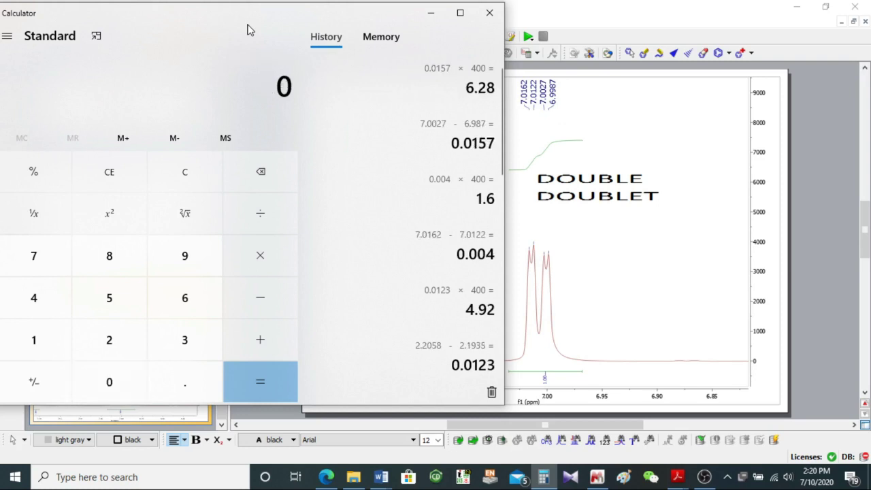
text(7.0027)
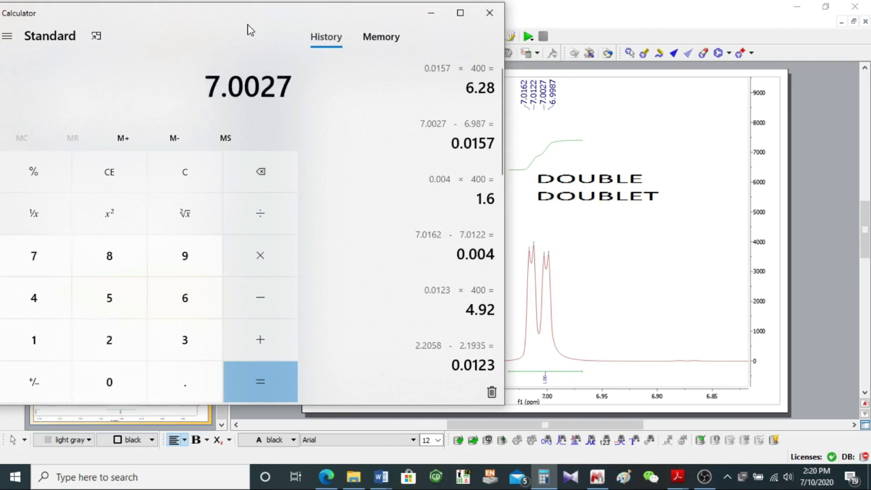
key(minus)
text(6.)
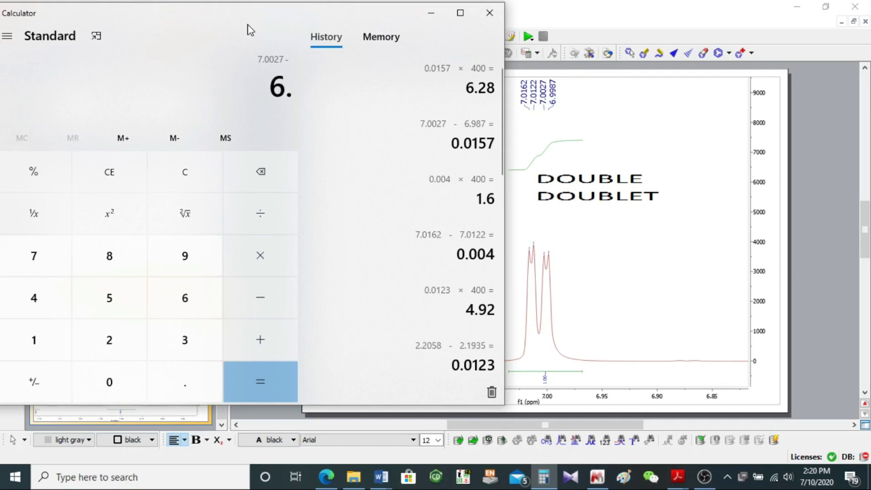
text(99)
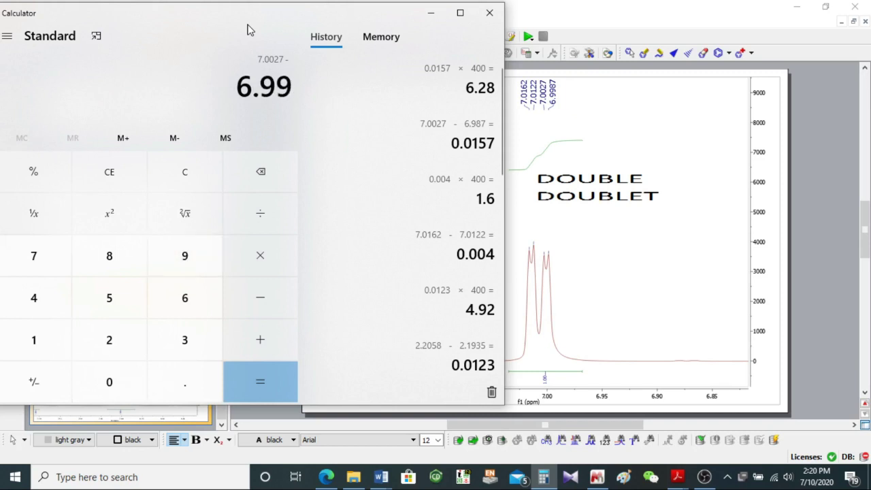
text(87)
key(Return)
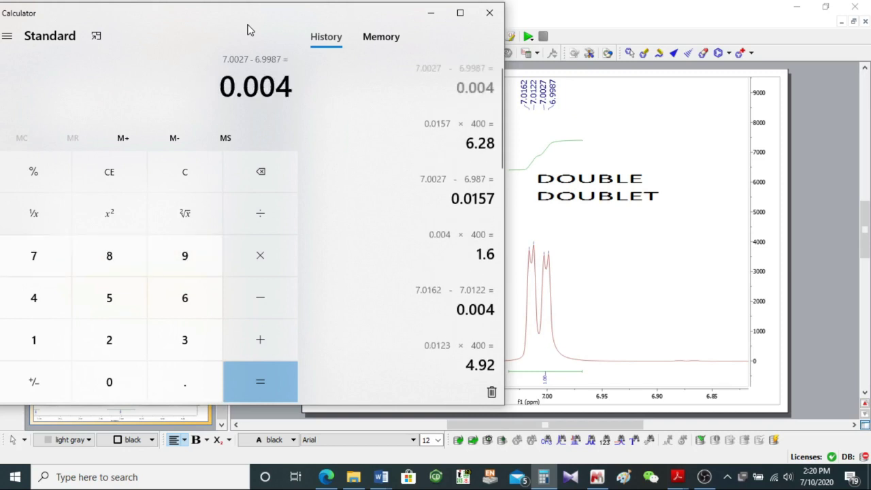
text(*400)
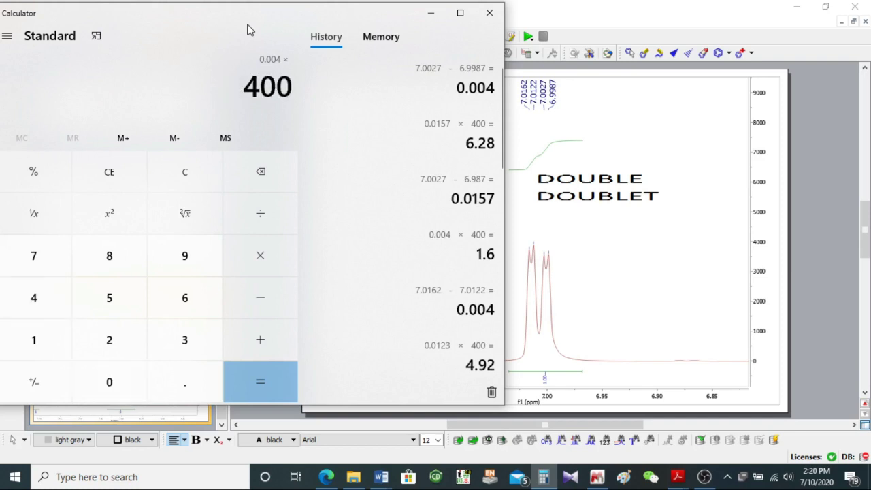
key(Return)
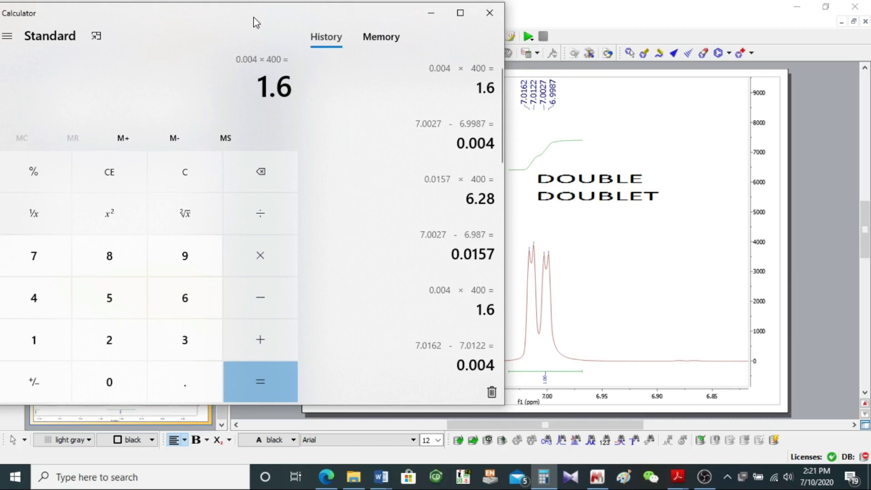
- Clear the calculation, subtract the double doublet's third peak shift 7.0027 from its first, 7.0162, and multiply the difference by 400
key(Escape)
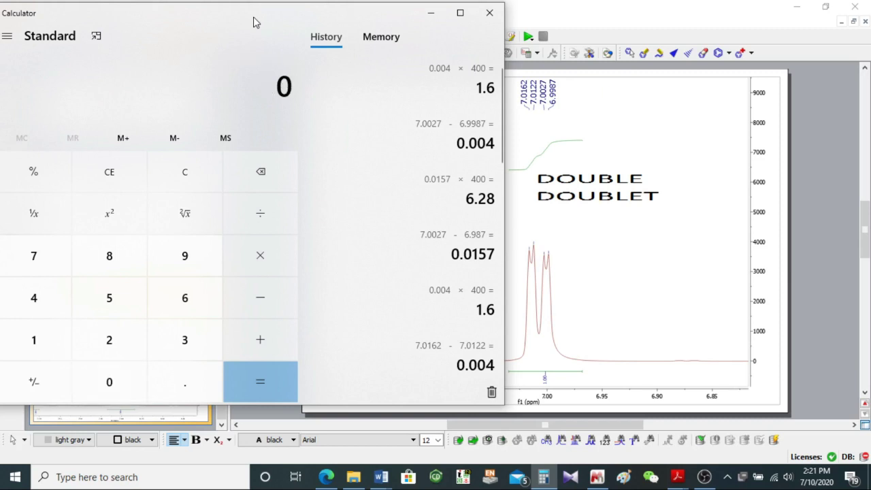
text(7.)
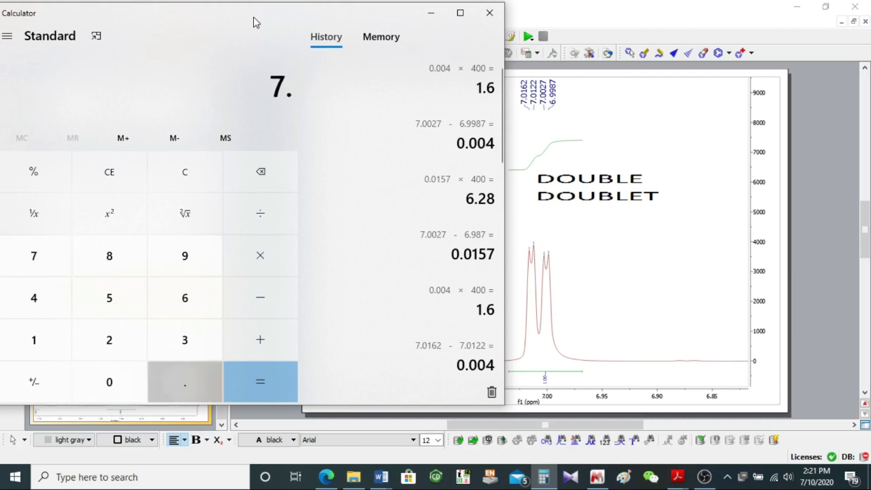
text(0162)
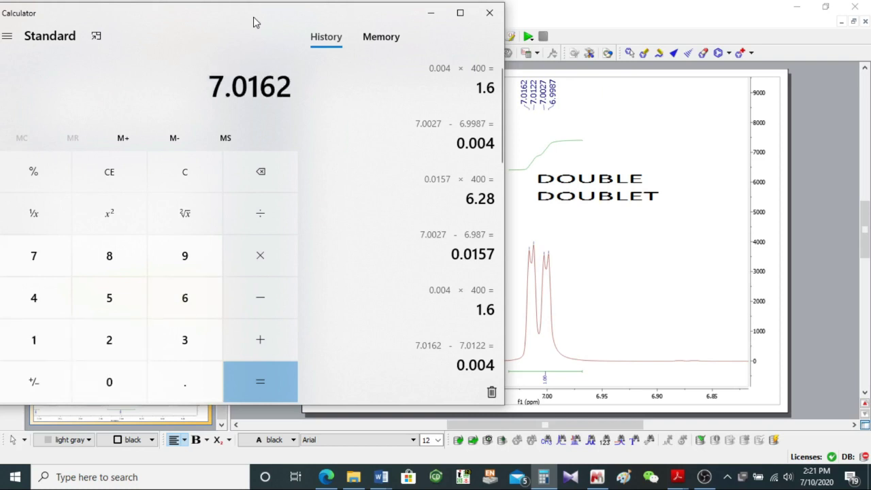
key(minus)
text(7.)
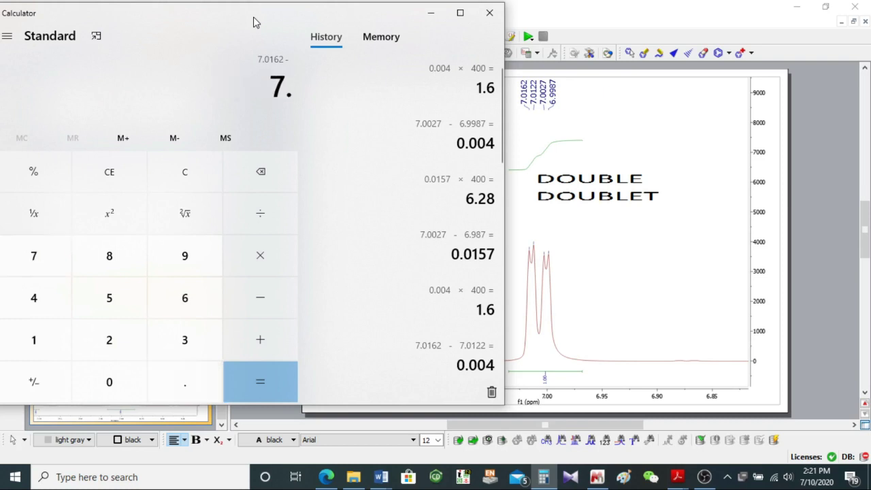
text(0027)
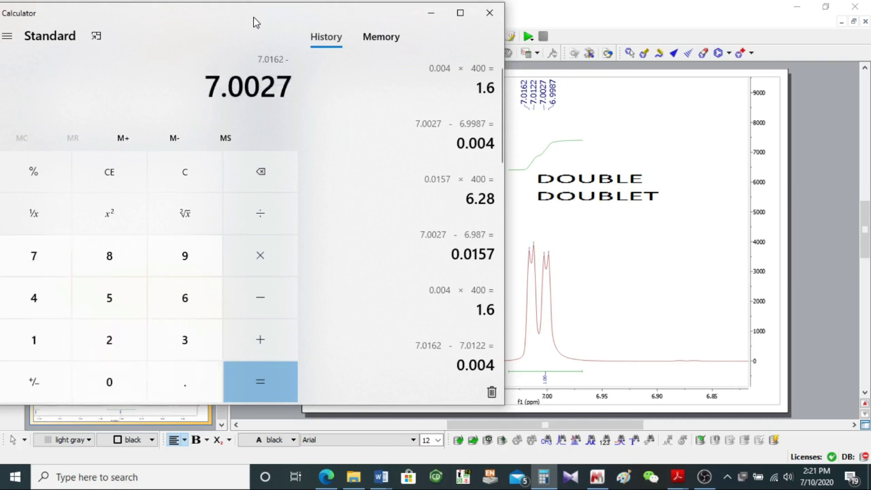
key(Return)
key(asterisk)
text(4)
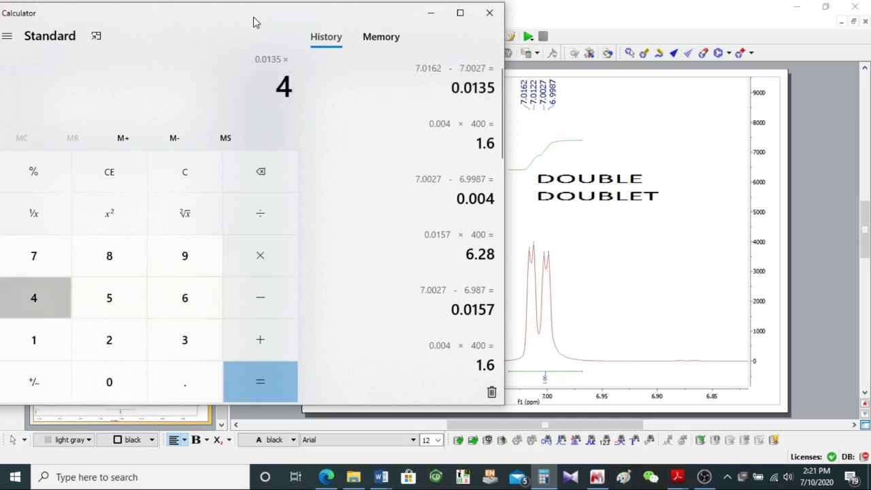
text(00)
key(Return)
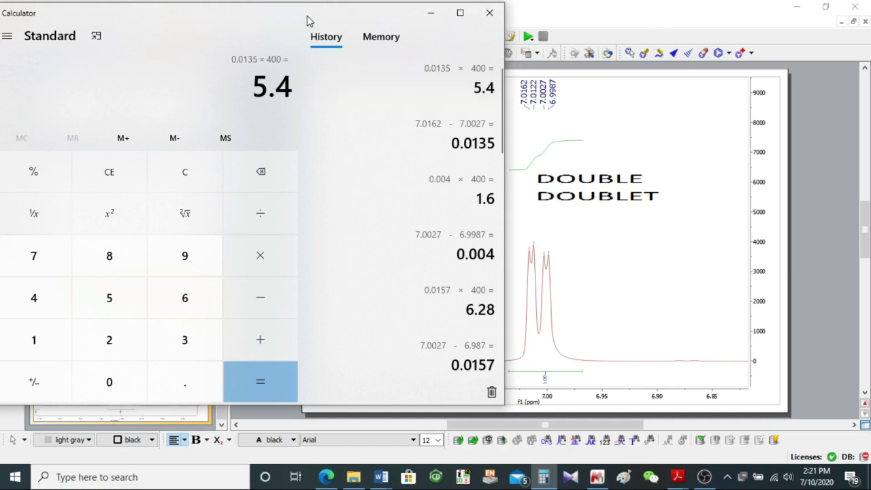
- Clear the calculation, subtract the double doublet's last shift 6.9987 from its second, 7.0122, multiply the difference by 400, and minimize Calculator
key(Escape)
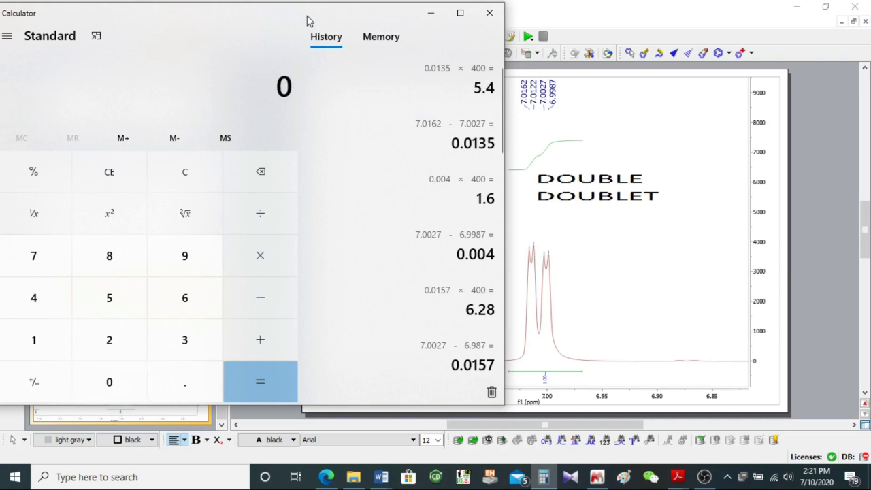
text(7.01)
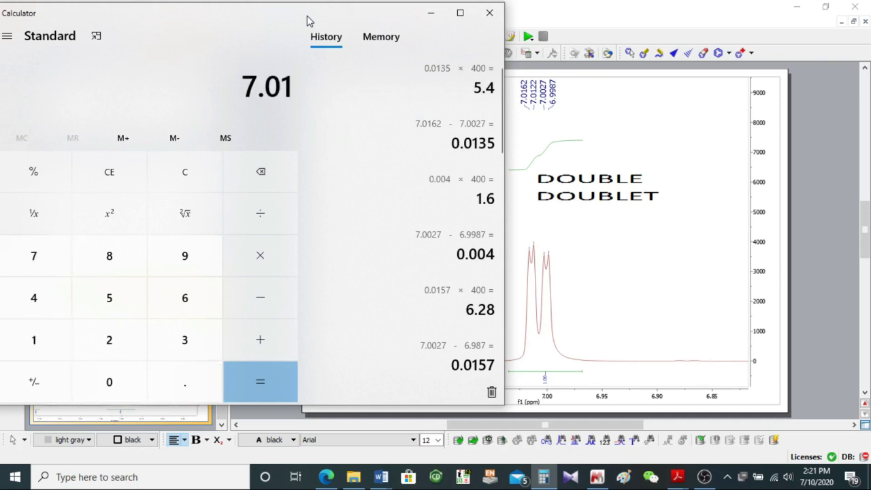
text(22)
key(minus)
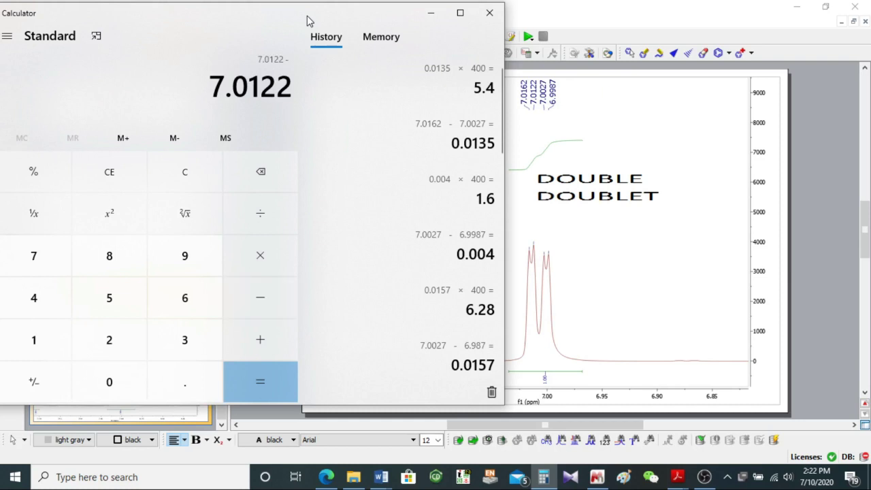
text(6.)
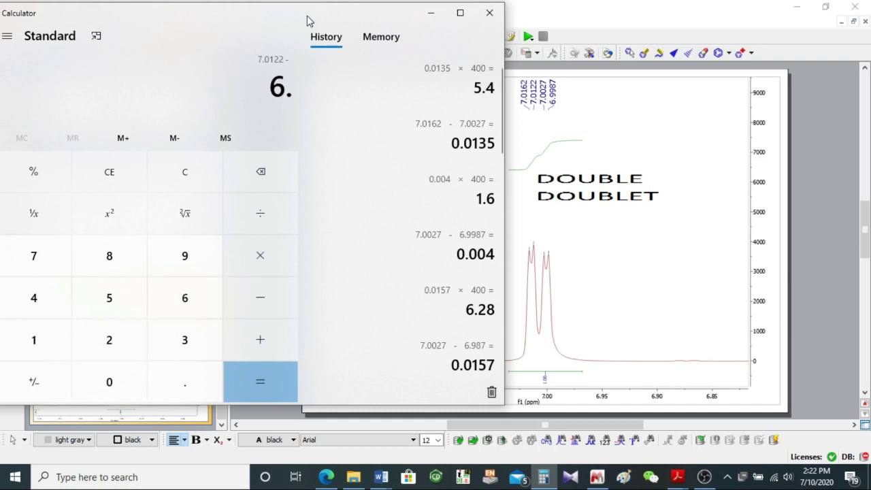
text(99)
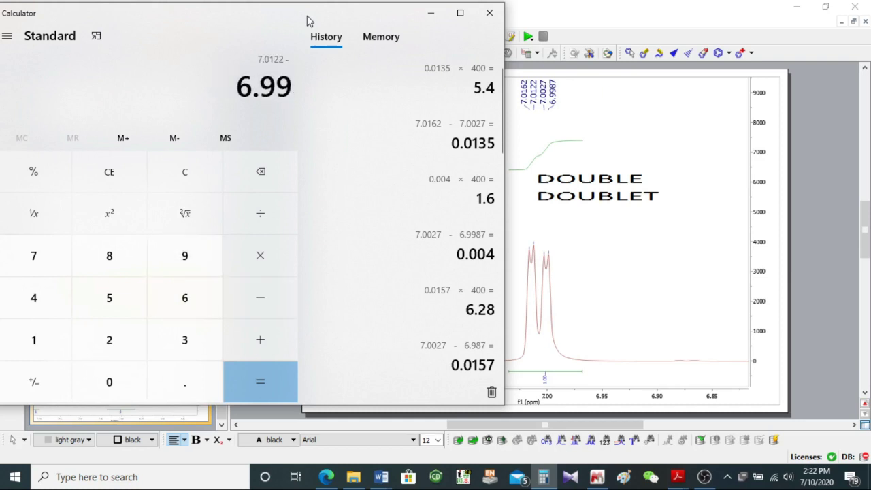
text(87)
key(Return)
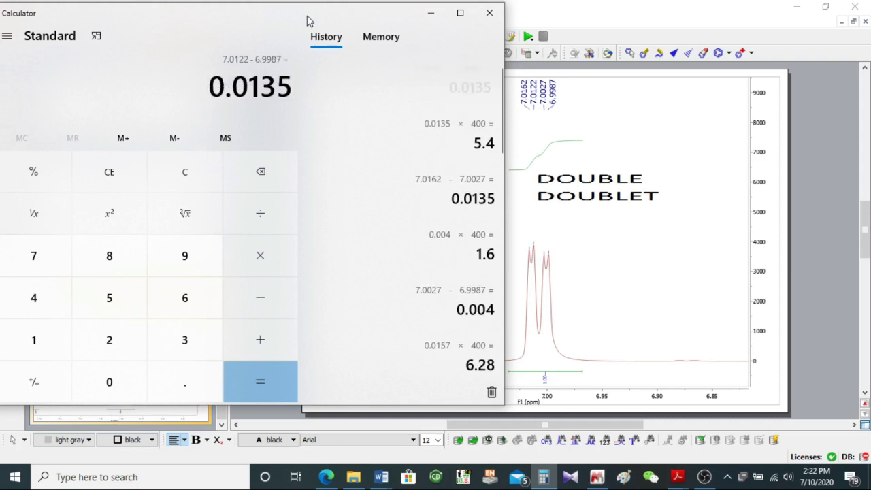
text(*4)
text(00)
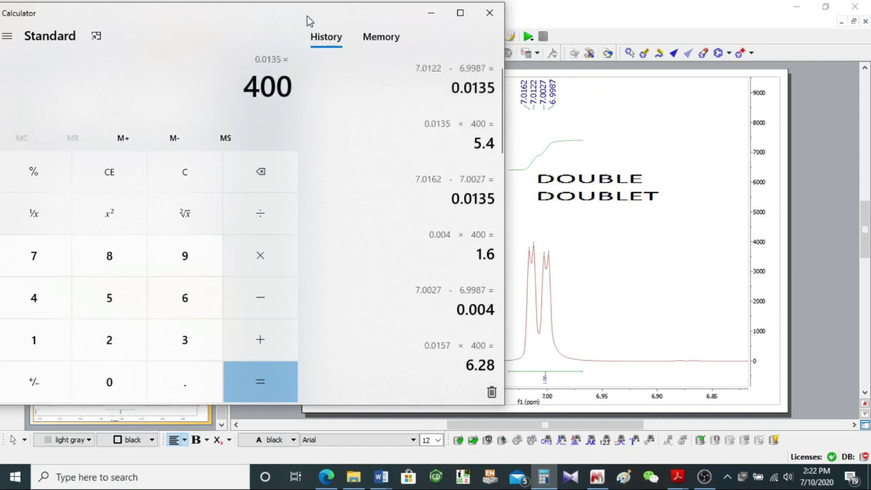
key(Return)
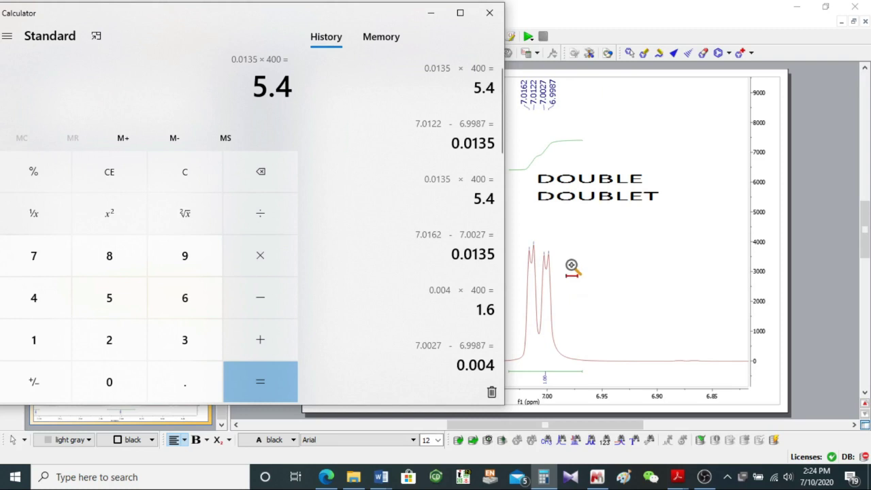
click(429, 13)
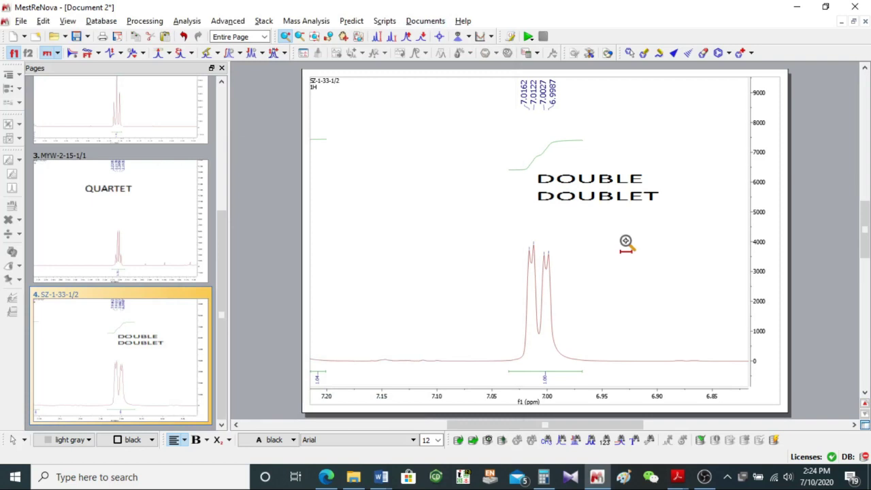